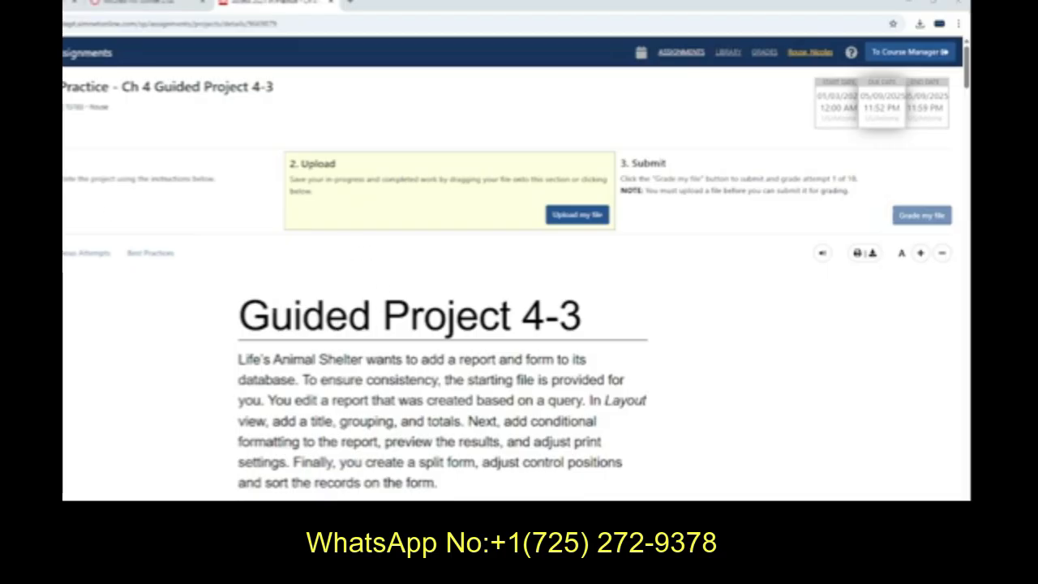
Switch to the Guided Project 4-3 instructions in Chrome and mark steps 1, 2 and 3 as completed.
key(alt+Tab)
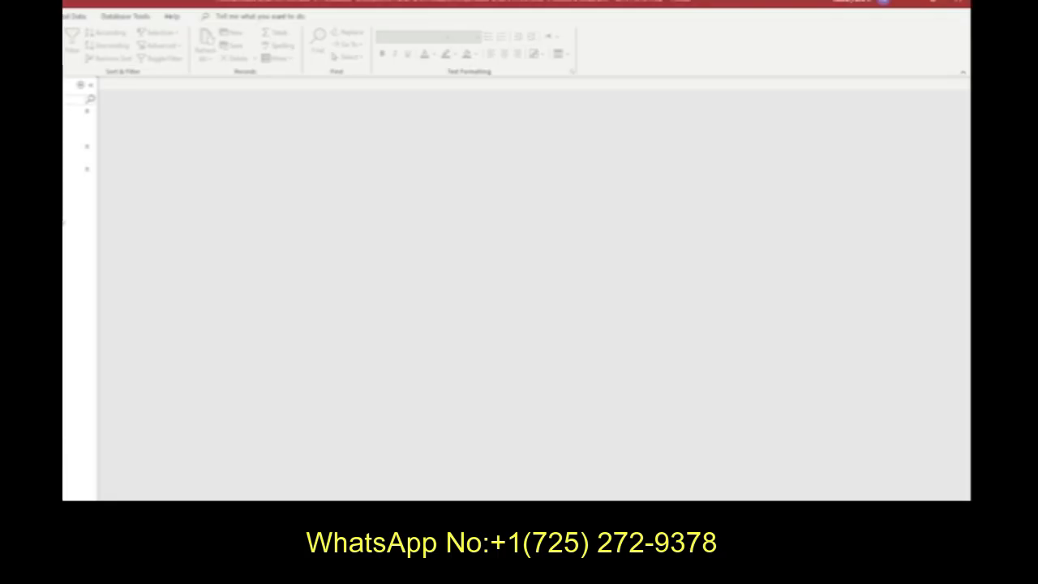
key(alt+Tab)
key(alt+Tab)
key(alt+Tab)
key(alt+Tab)
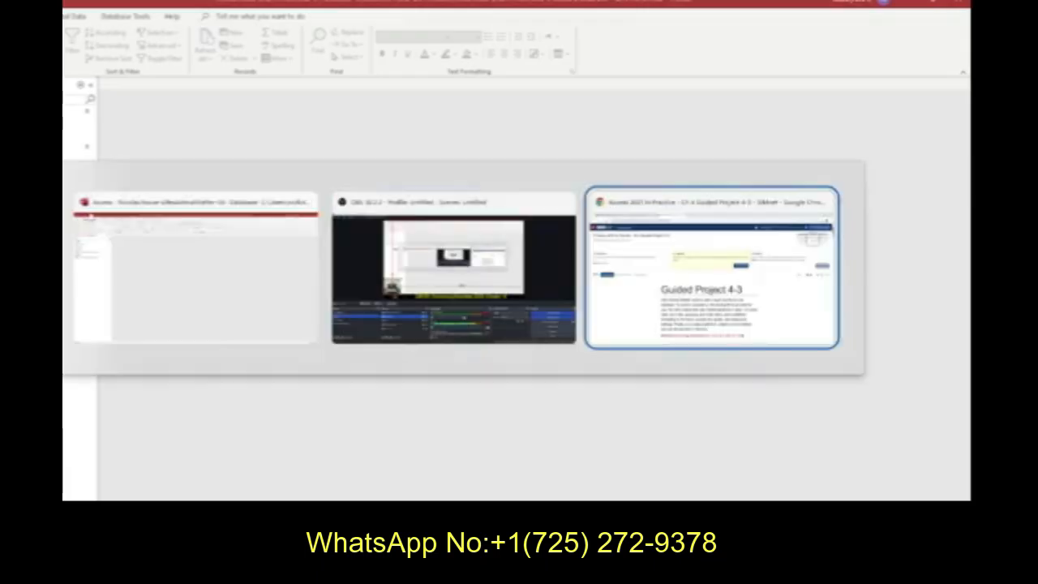
scroll(149, 229, down, 10)
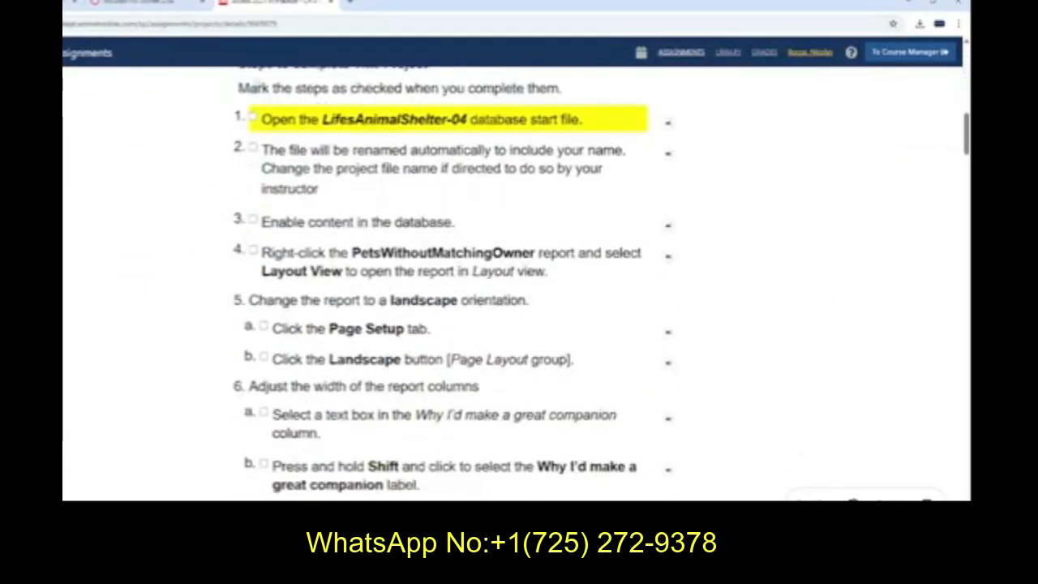
click(252, 118)
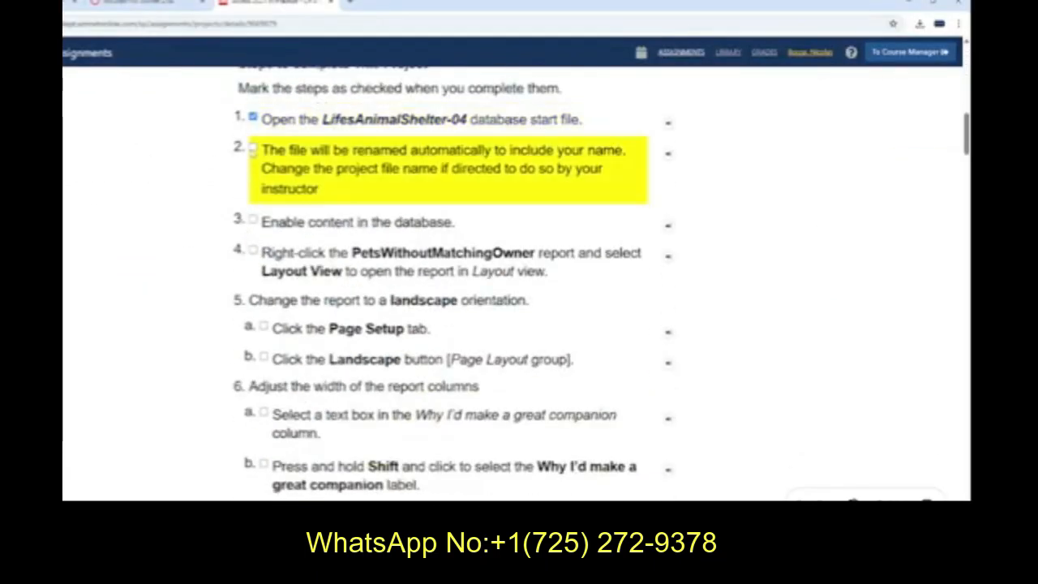
click(252, 149)
click(252, 220)
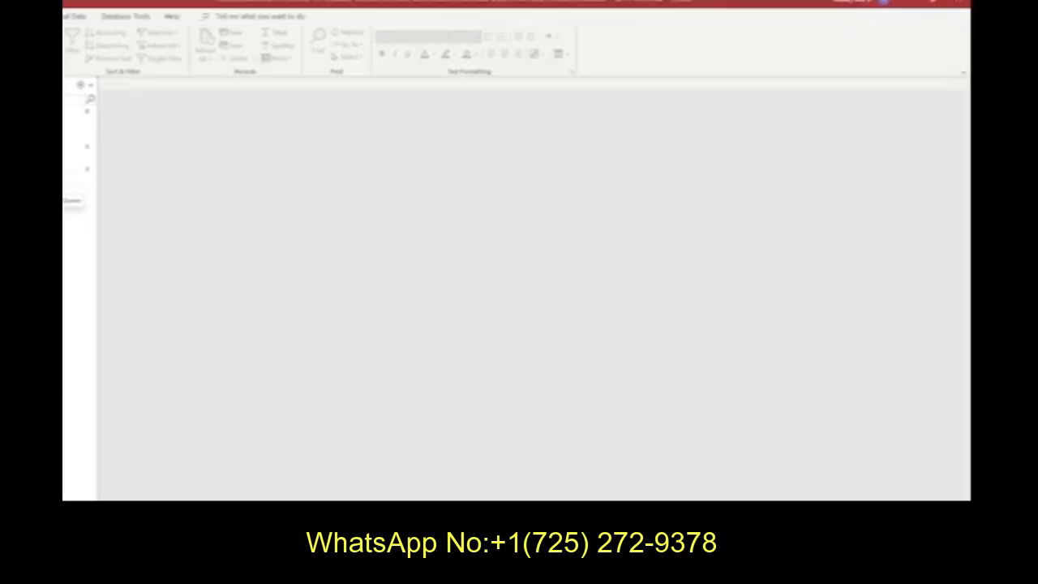
In Access, open the PetsWithoutMatchingOwner report in Layout view and change its page orientation to landscape.
right_click(65, 180)
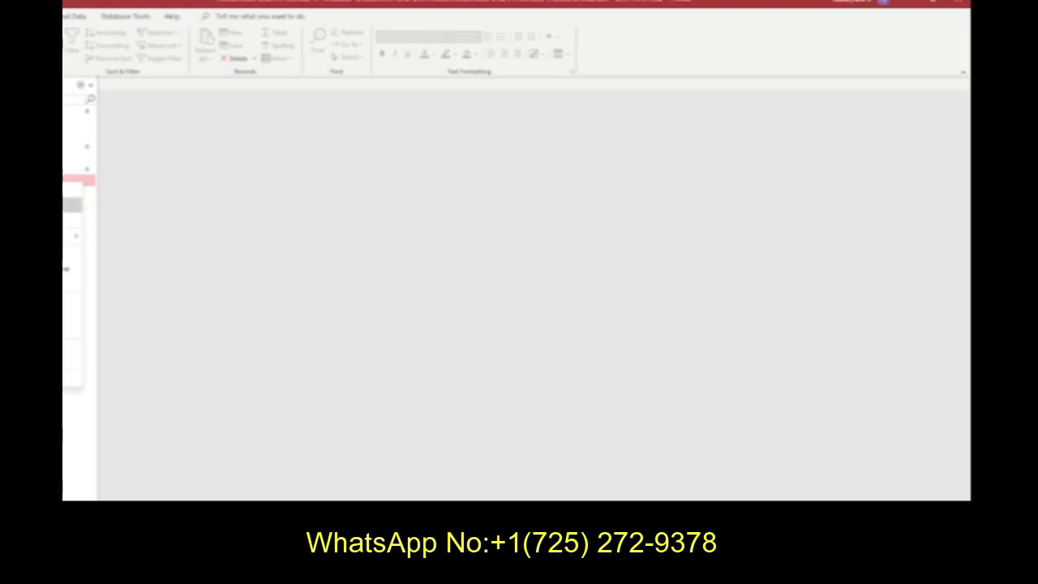
click(72, 205)
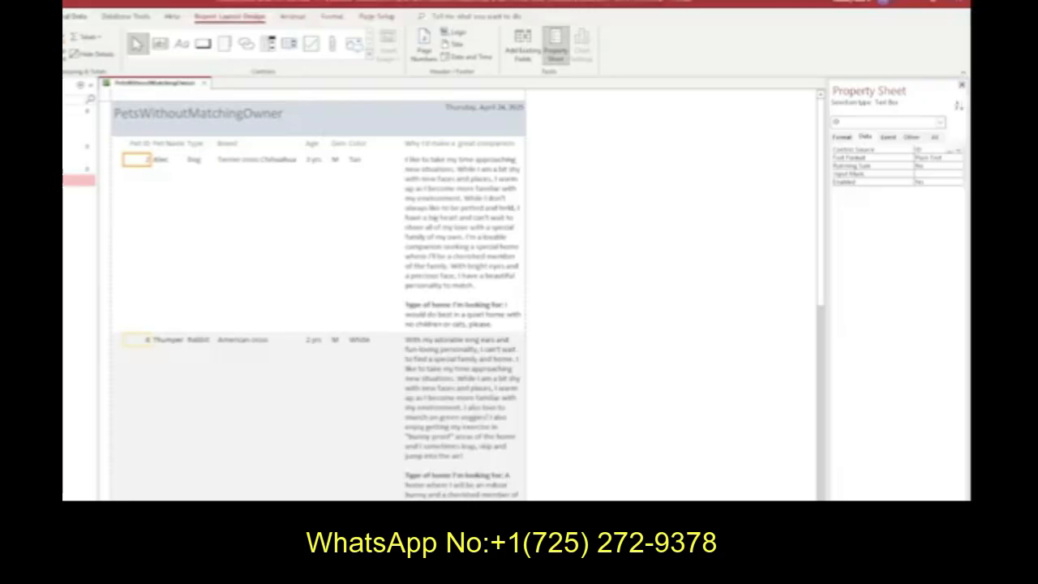
click(375, 17)
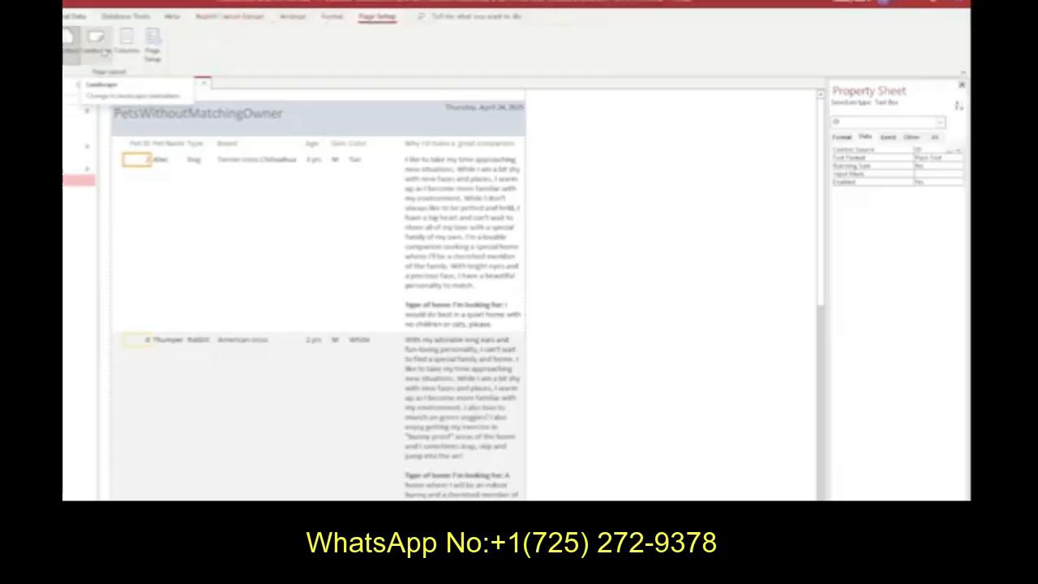
click(103, 51)
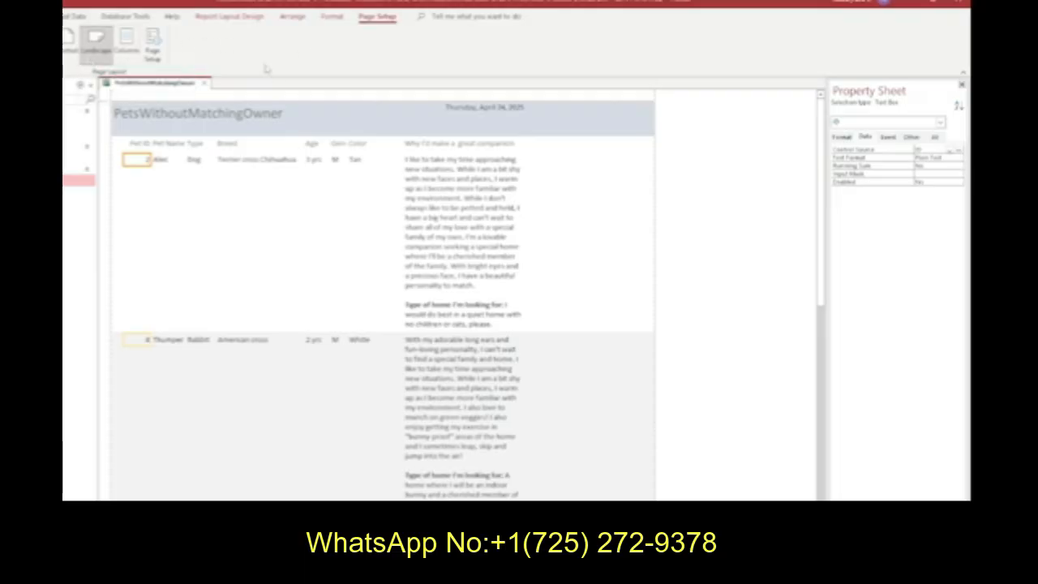
Switch to the project instructions in Chrome and mark steps 5a and 5b as completed.
key(alt+Tab)
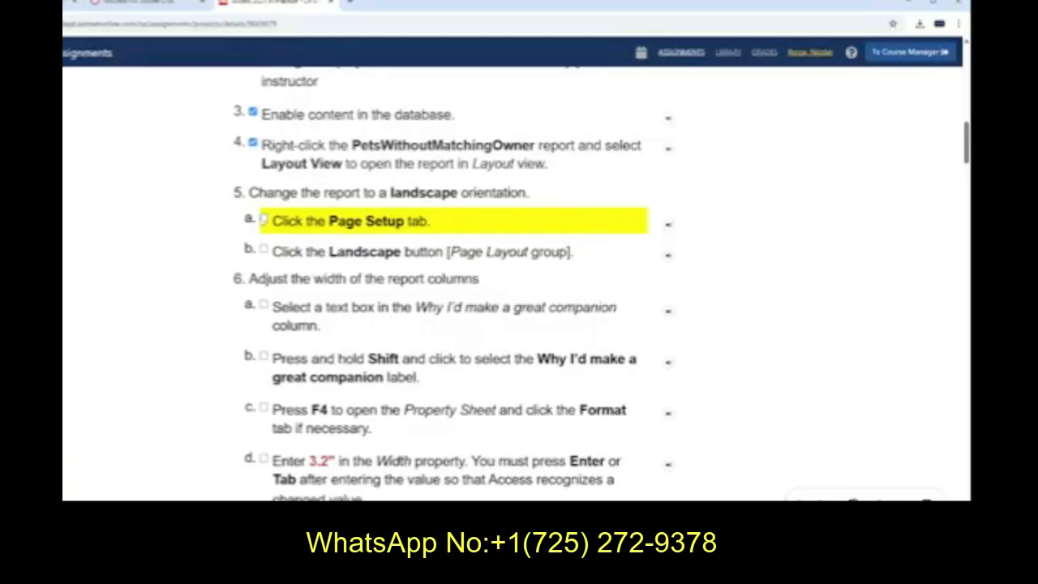
click(264, 219)
click(264, 250)
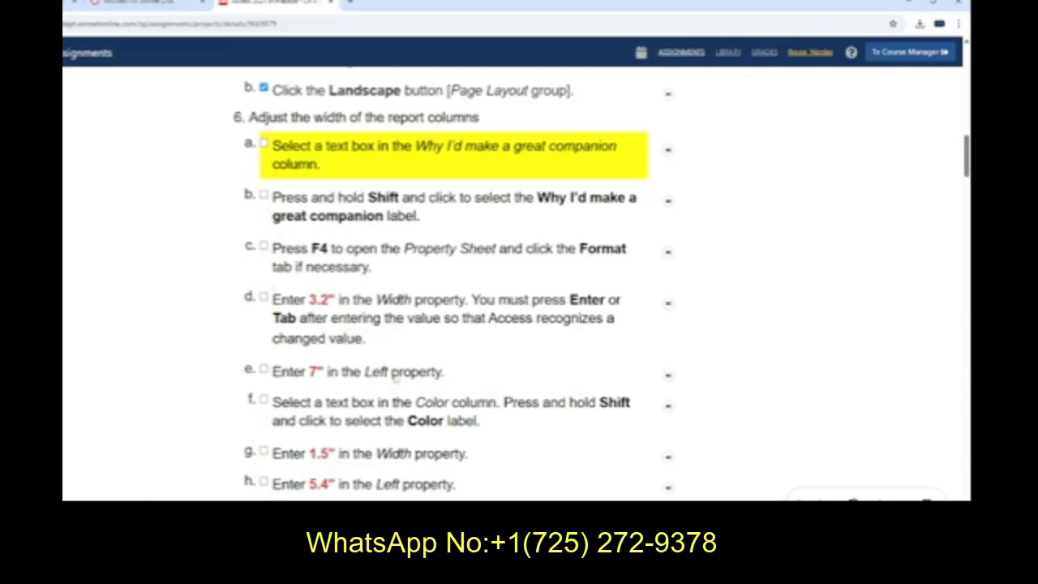
Select a text box in the Why I'd make a great companion column in Access, and check off step 6a in the Chrome instructions.
key(alt+Tab)
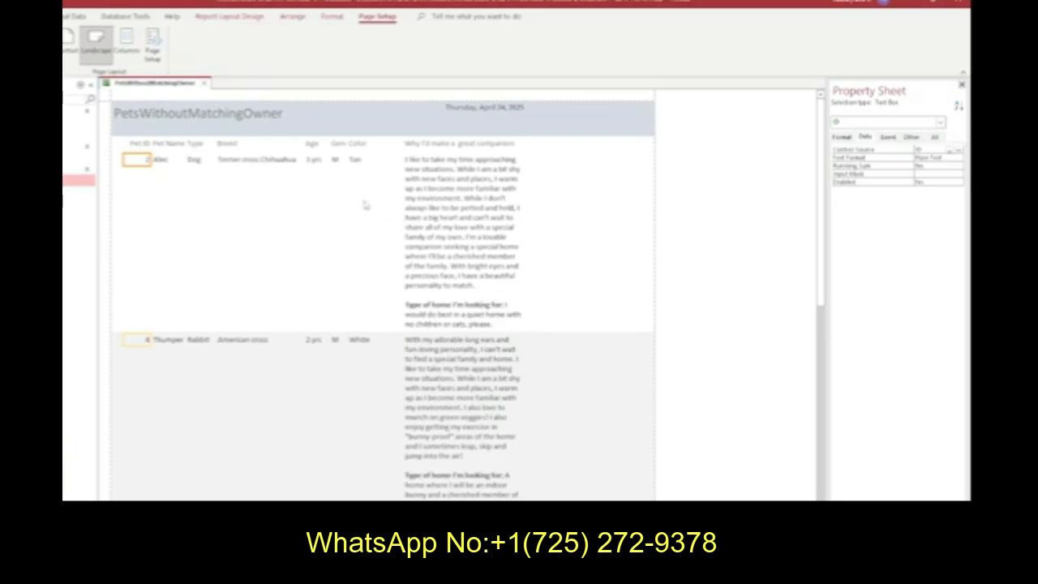
click(439, 230)
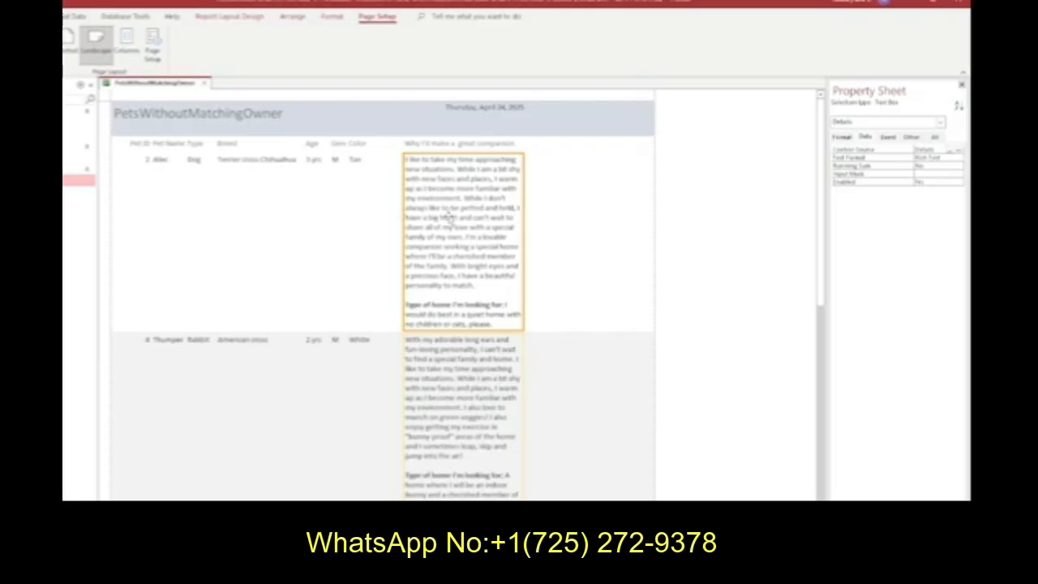
key(alt+Tab)
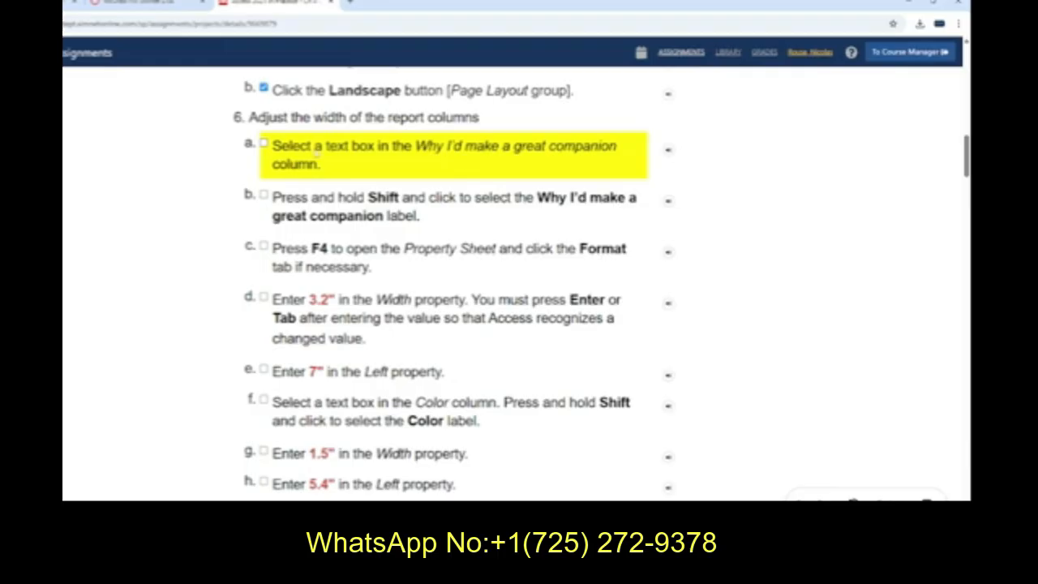
click(264, 144)
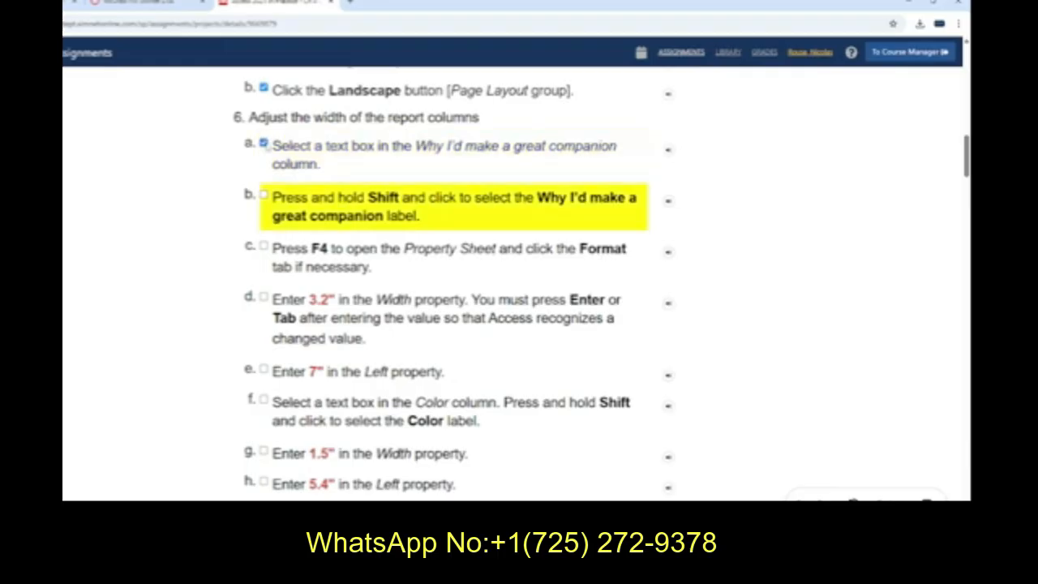
In Access, add the Why I'd make a great companion label to the selection and show the selection's Format properties.
key(alt+Tab)
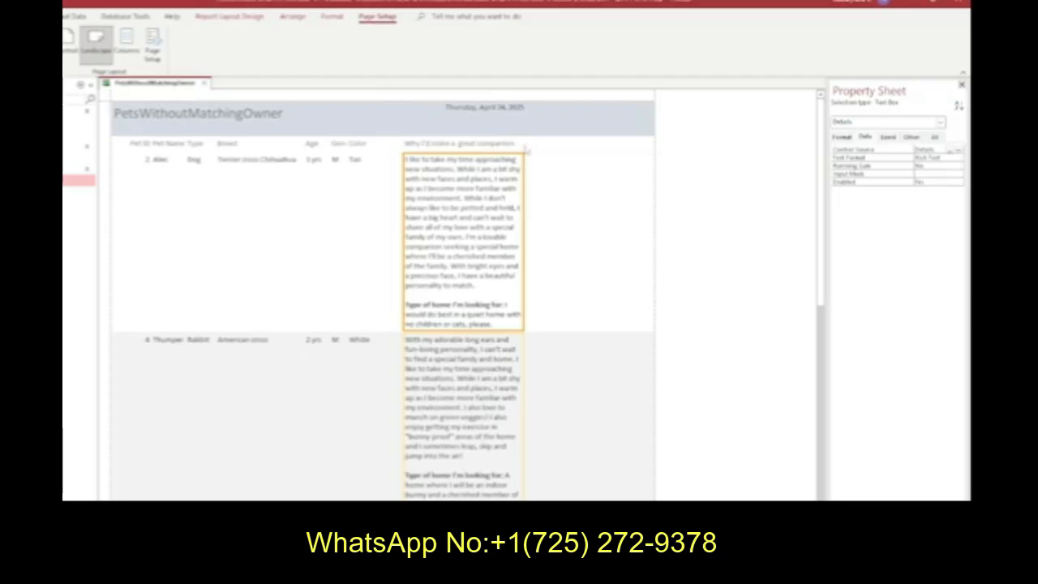
key(alt+Tab)
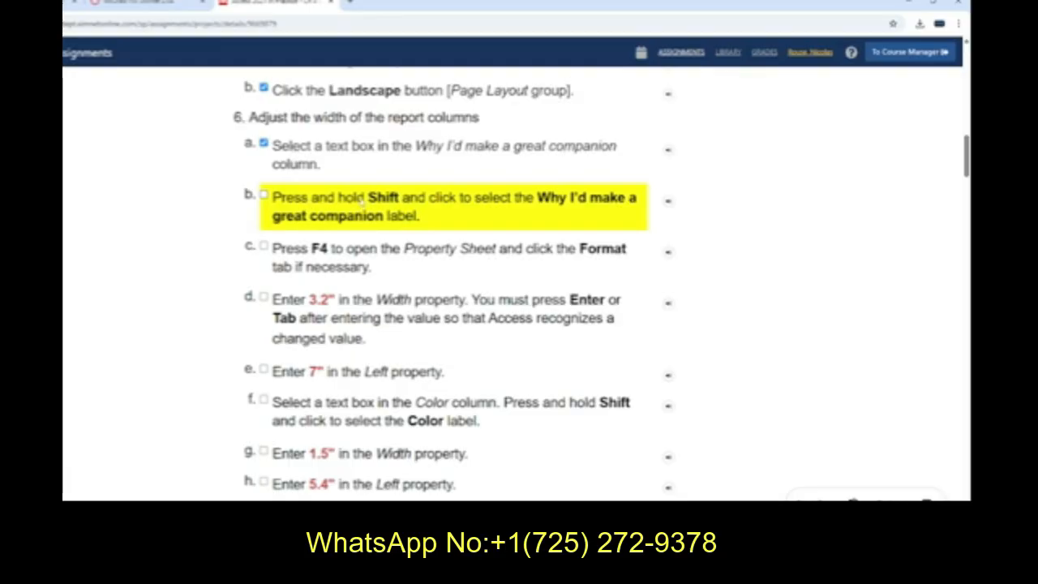
key(alt+Tab)
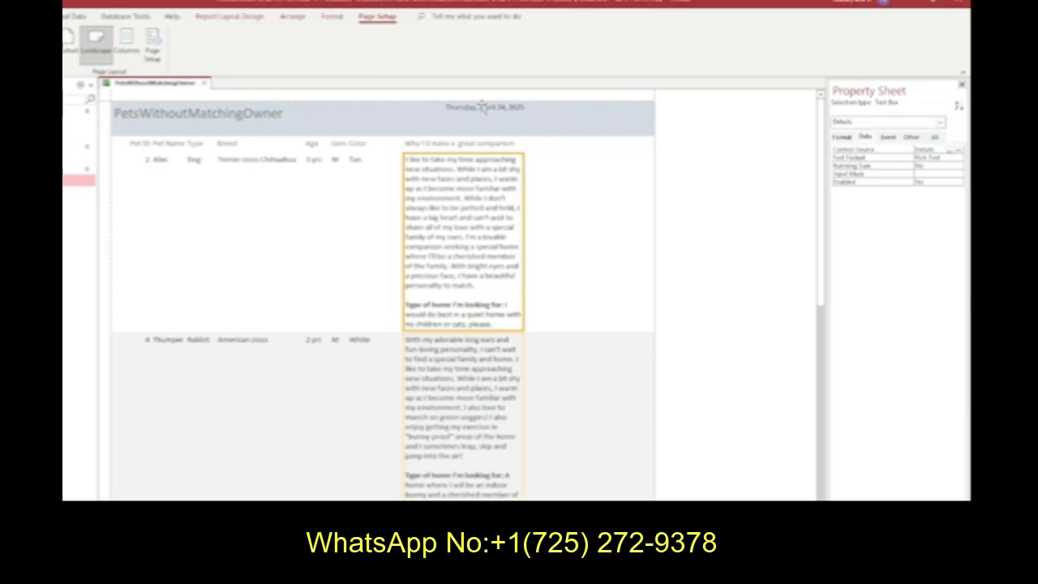
shift+click(435, 144)
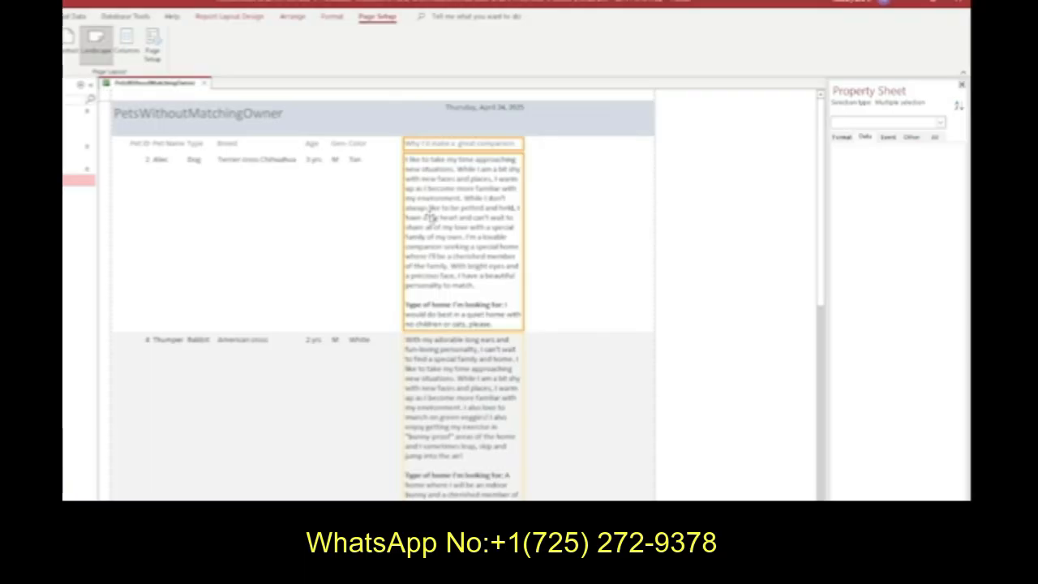
click(840, 139)
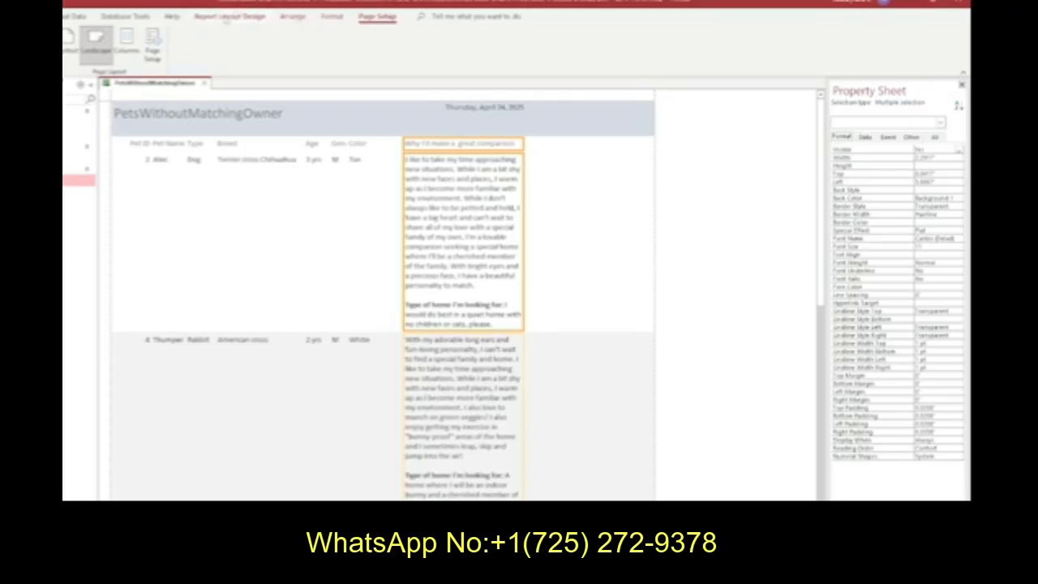
click(228, 20)
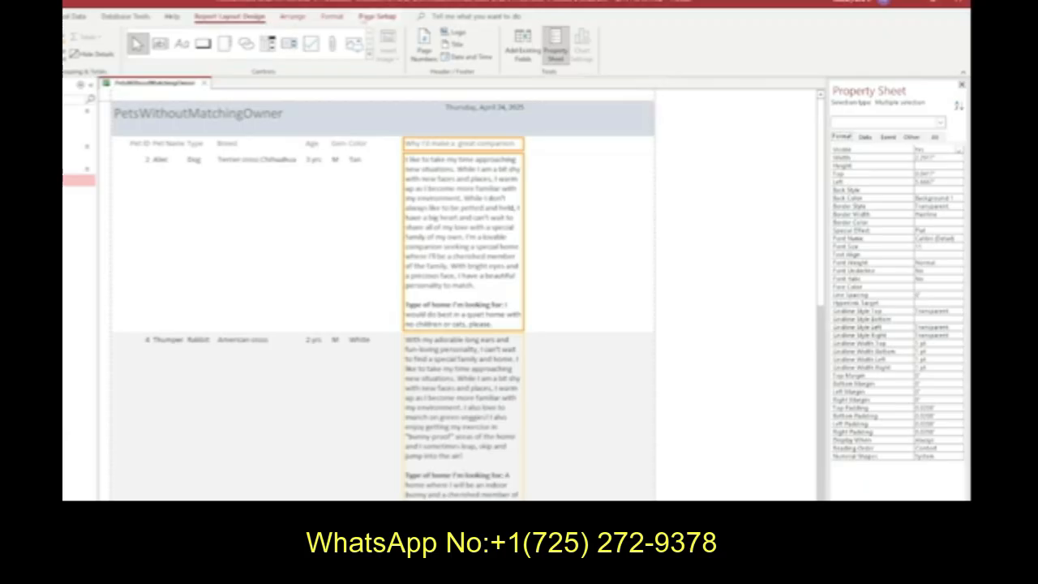
click(377, 16)
Switch to the Chrome instructions, mark steps 6b and 6c as completed, and read the column sizing instructions that follow.
key(alt+Tab)
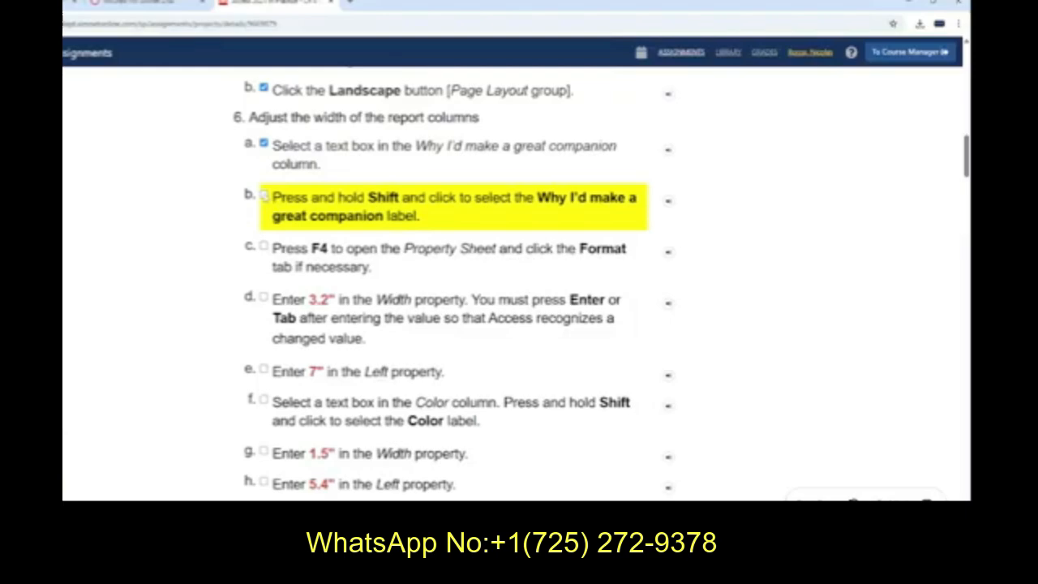
click(263, 196)
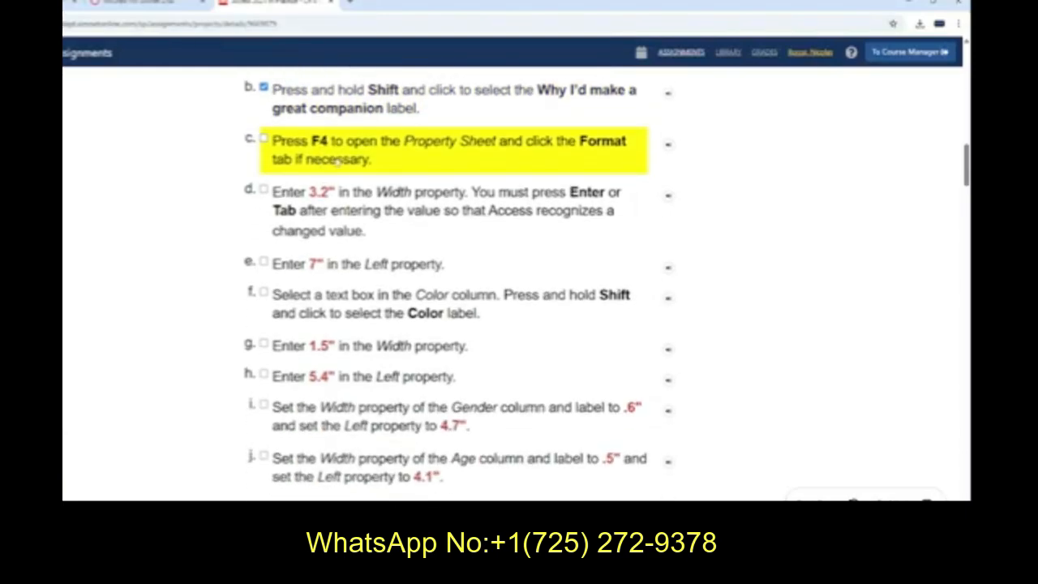
click(263, 140)
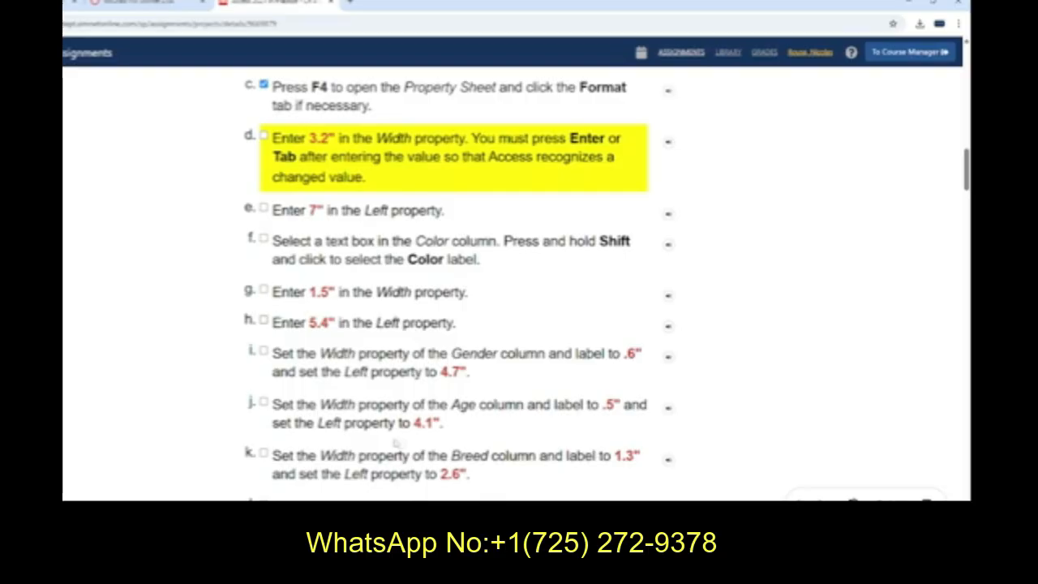
scroll(405, 428, down, 1)
scroll(406, 430, down, 1)
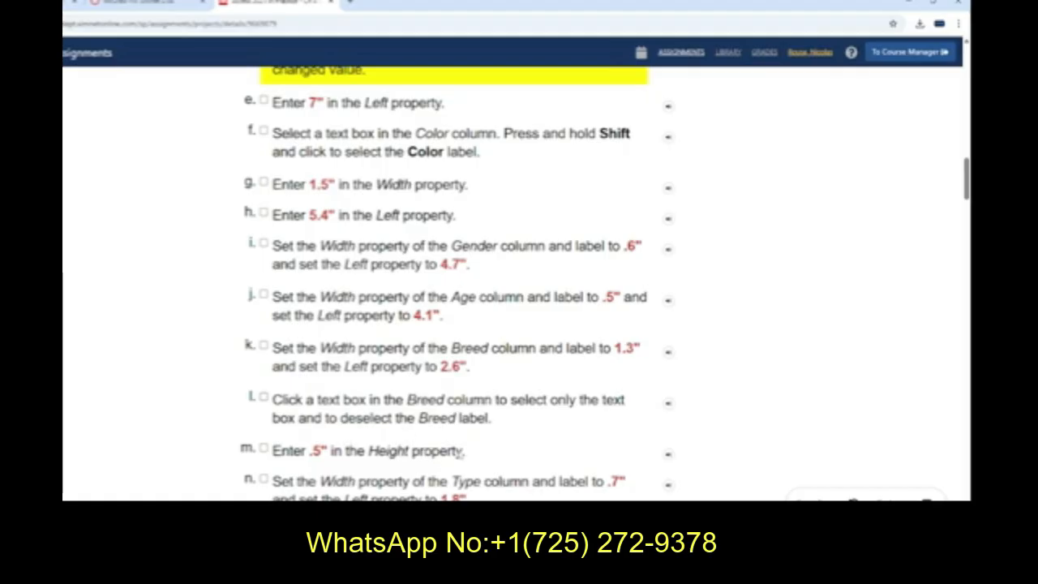
scroll(480, 418, up, 1)
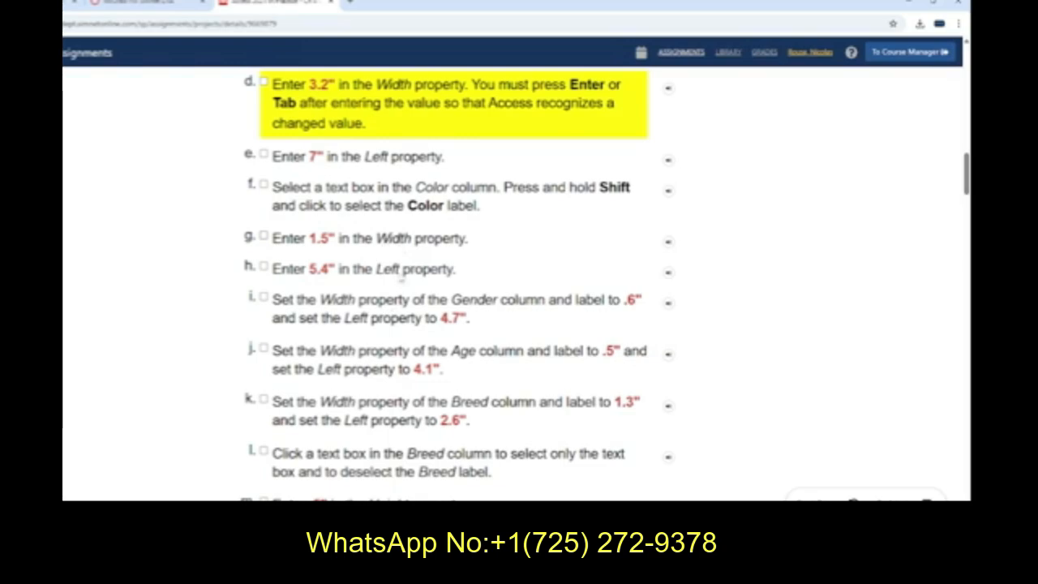
scroll(392, 208, up, 2)
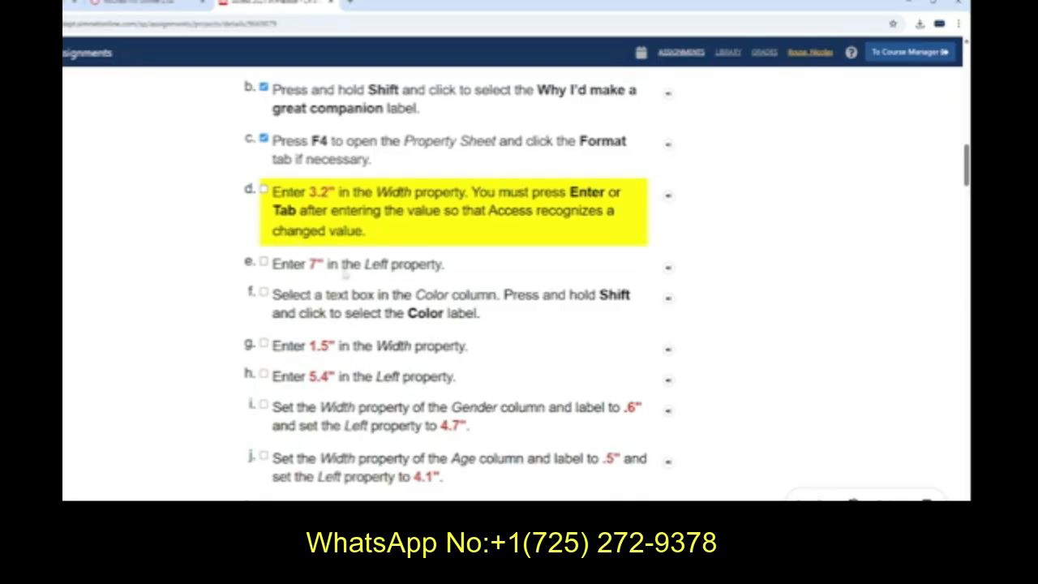
In Access, set the Width property of the selected Why I'd make a great companion text box and label to 3.2".
key(alt+Tab)
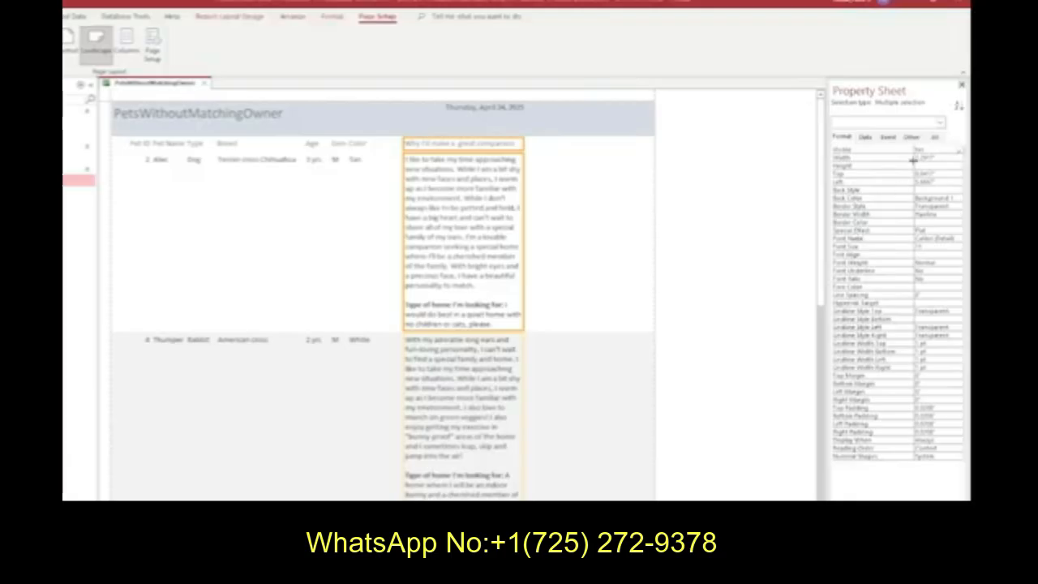
drag(938, 157, 910, 159)
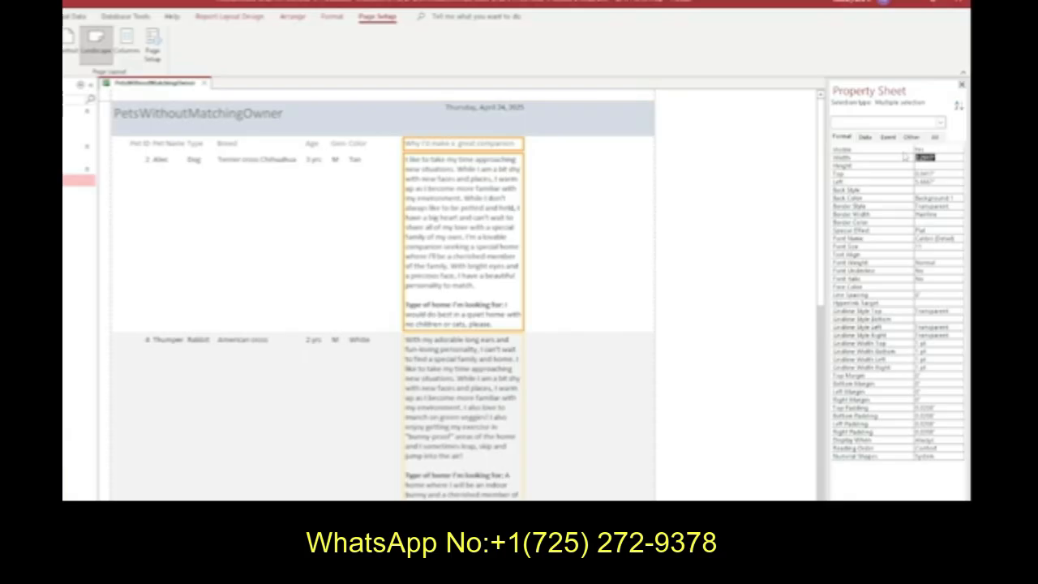
key(Delete)
key(Return)
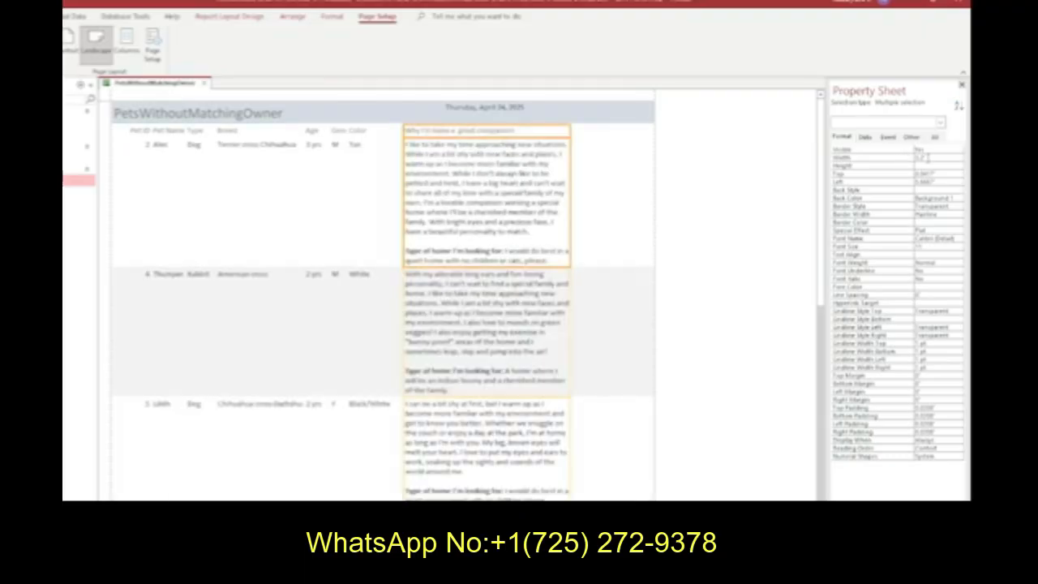
Switch to the Chrome instructions, mark step 6d as completed, and read step 6e.
key(alt+Tab)
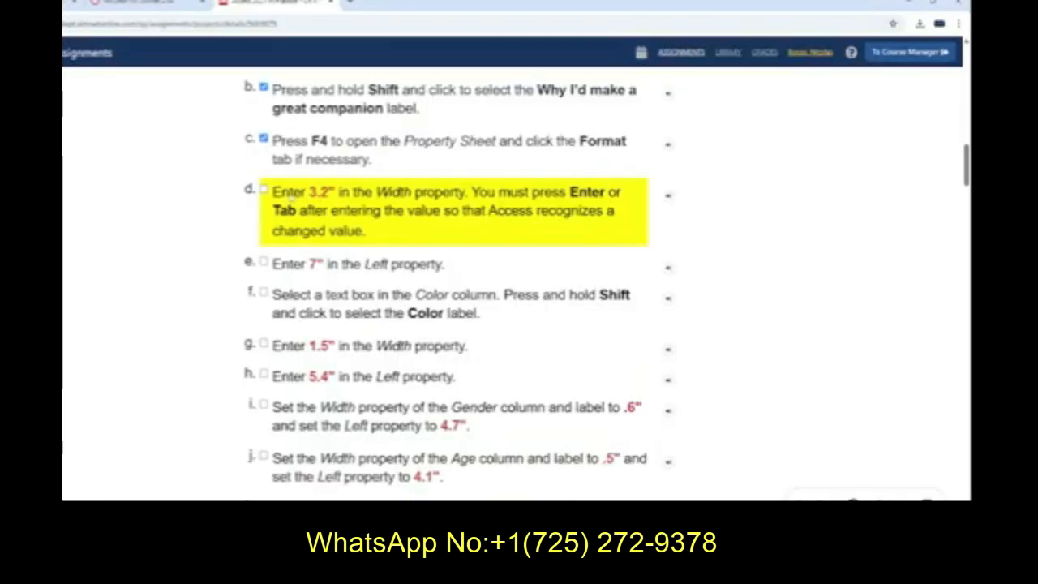
click(263, 190)
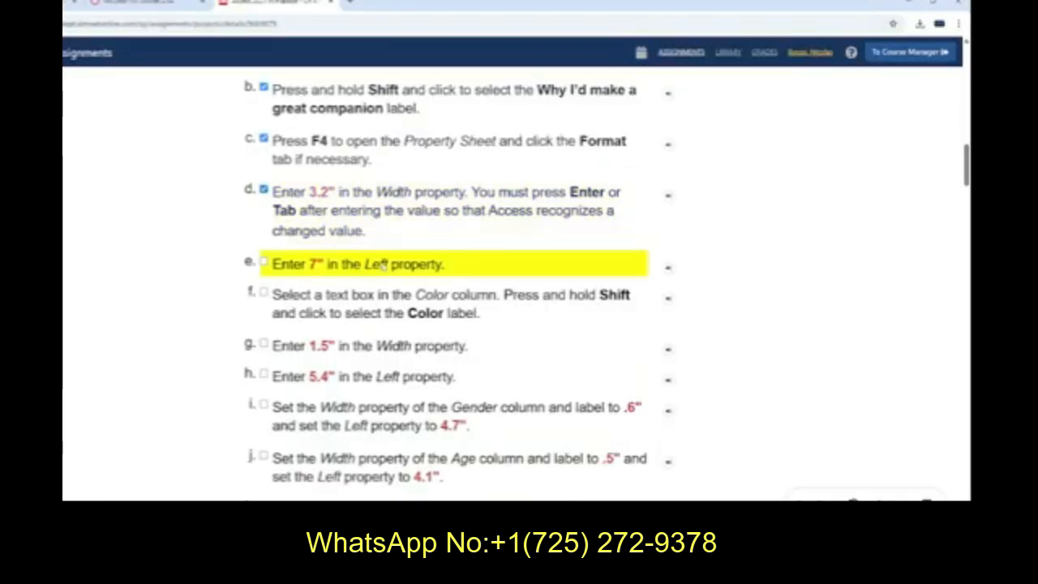
scroll(384, 267, down, 1)
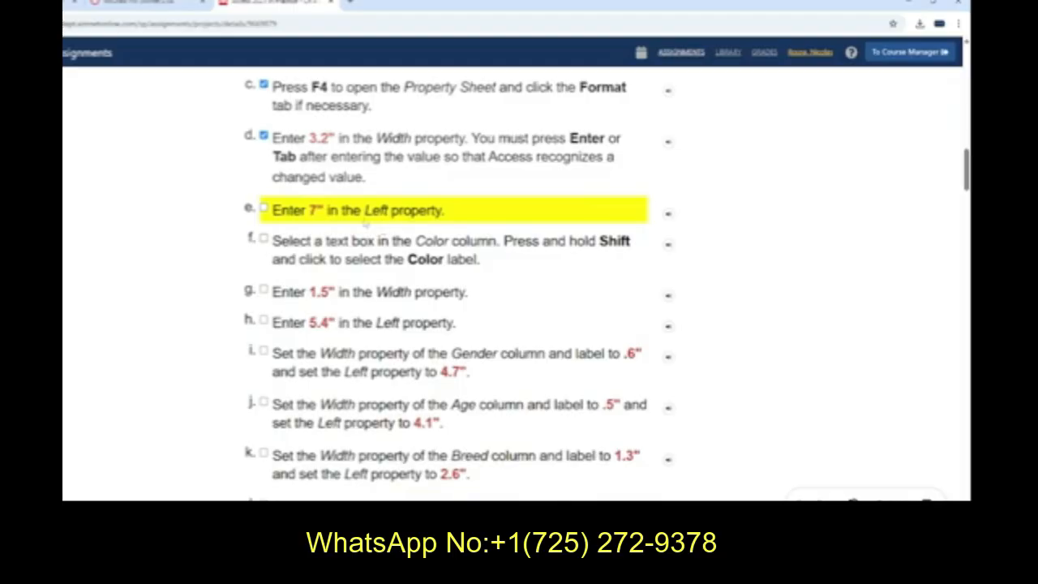
In Access, set the Left property of the selected Why I'd make a great companion text box and label to 7".
key(alt+Tab)
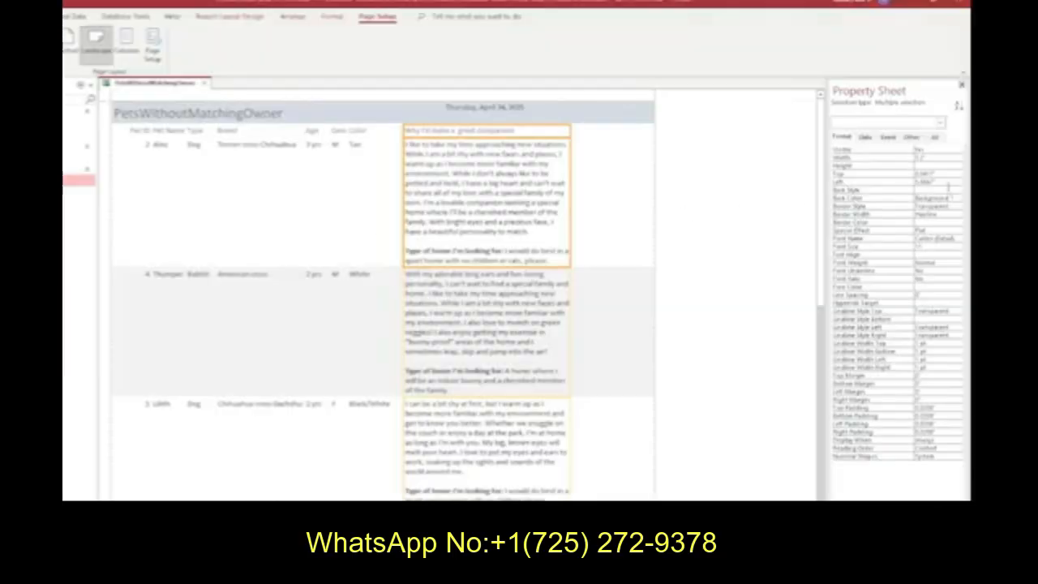
double_click(940, 182)
key(Delete)
key(Return)
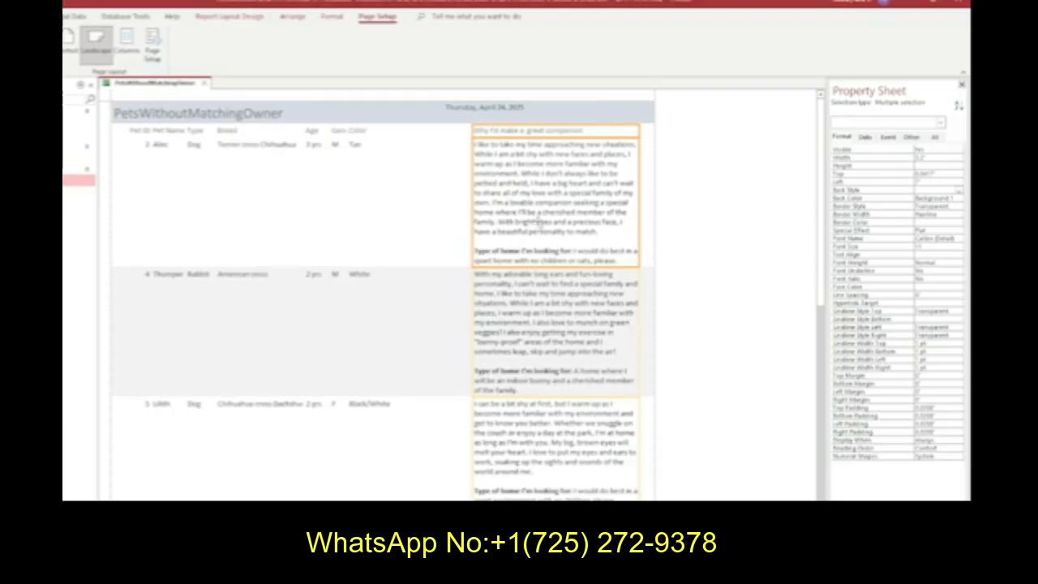
Mark step 6e as completed in the Chrome instructions, and select a Color text box and the Color label in Access.
key(alt+Tab)
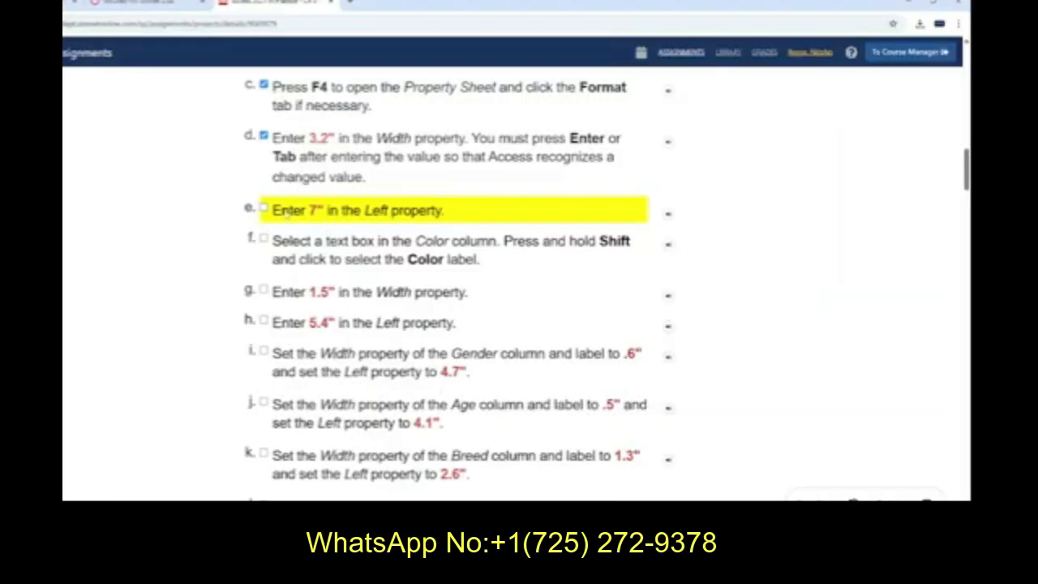
click(265, 210)
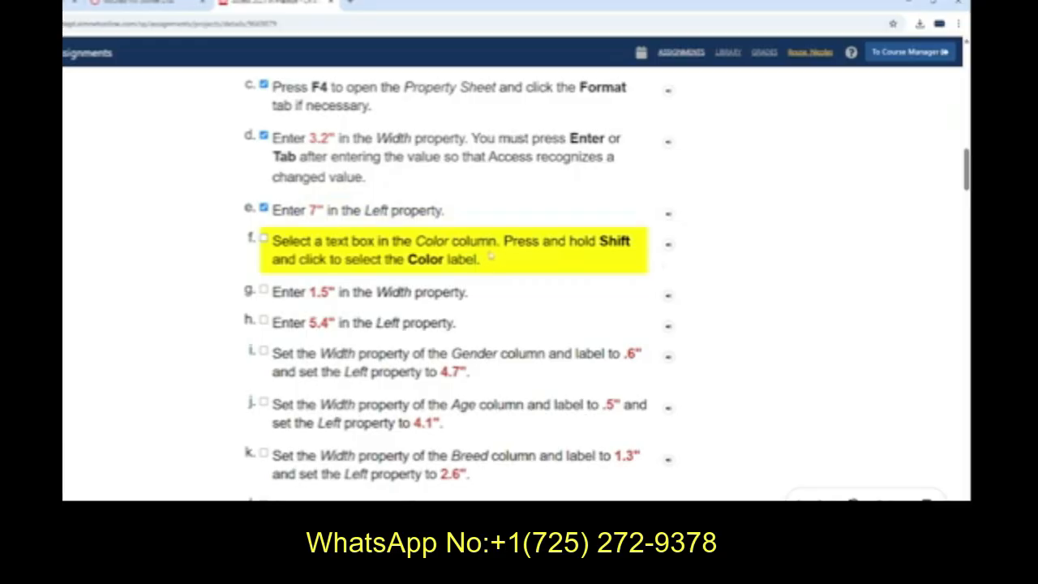
key(alt+Tab)
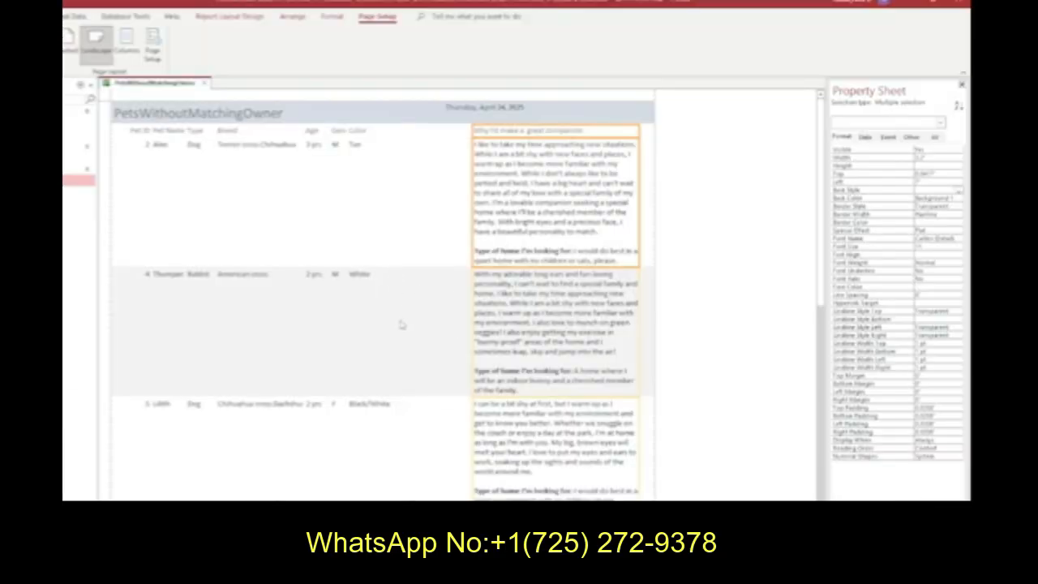
click(357, 146)
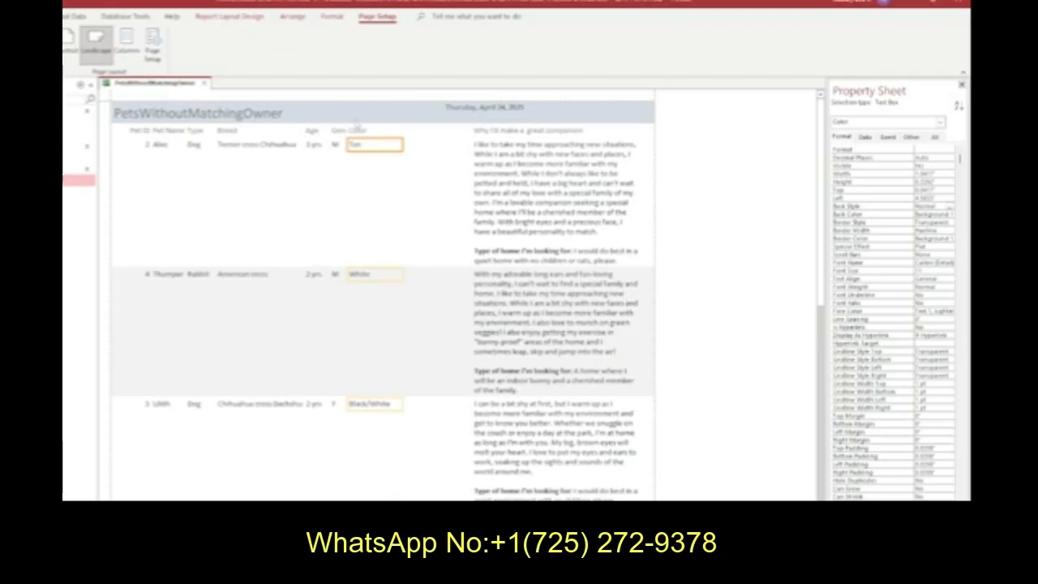
shift+click(361, 129)
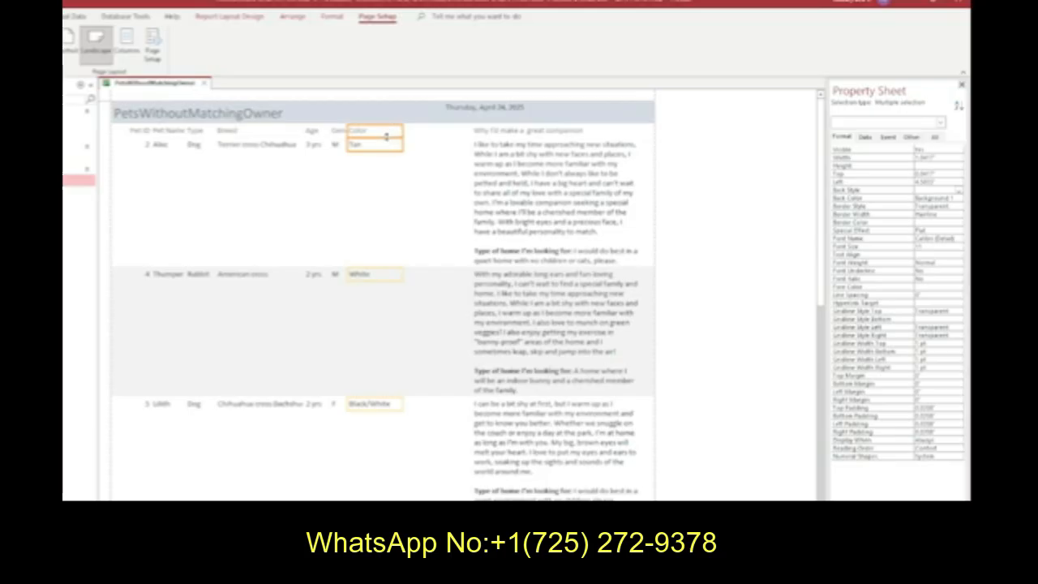
Mark step 6f as completed in Chrome, and in Access set the Width property of the selected Color text box and label to 1.5".
key(alt+Tab)
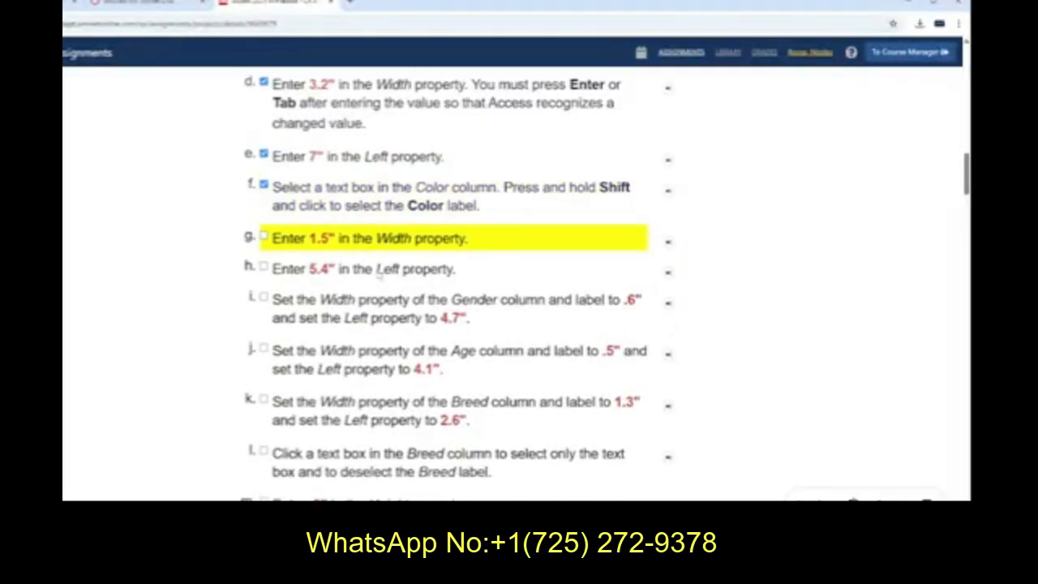
key(alt+Tab)
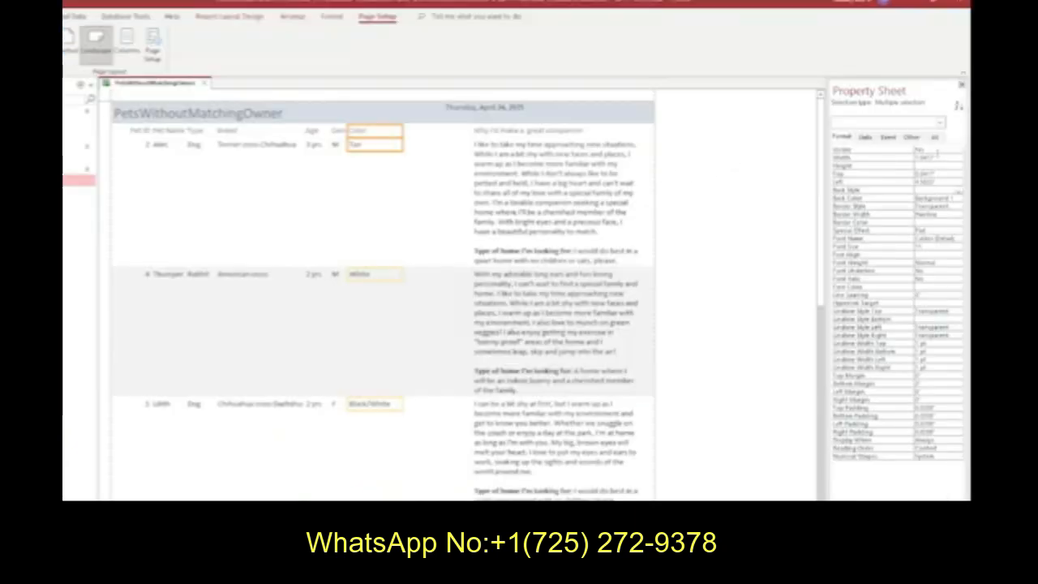
double_click(935, 156)
key(Delete)
text(1.5)
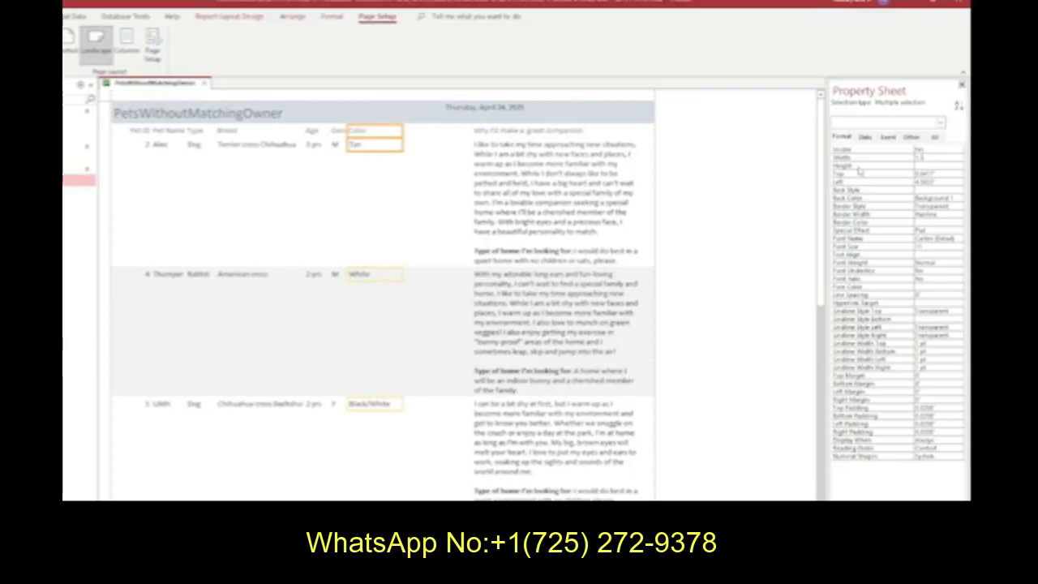
key(Return)
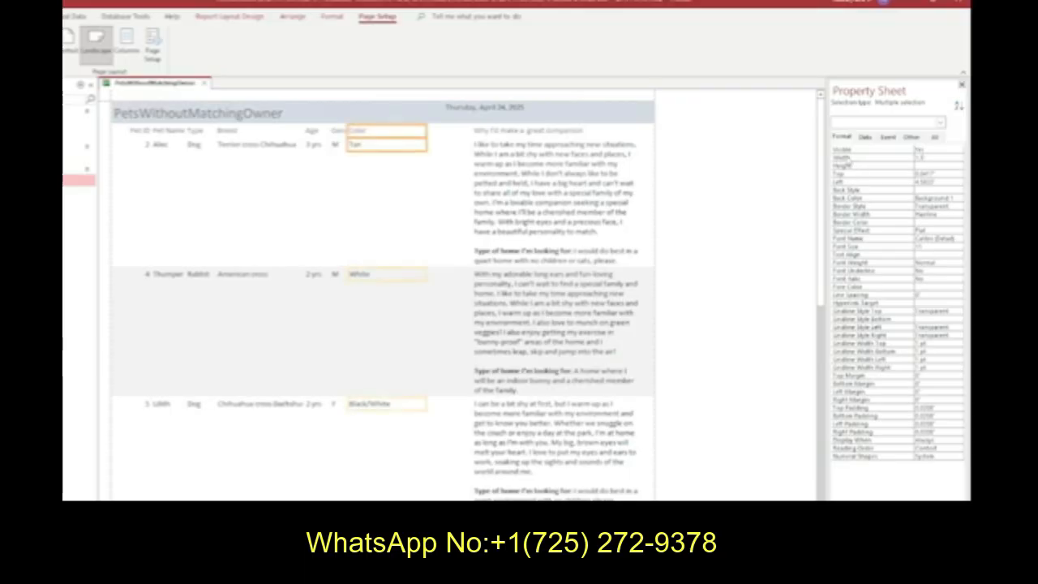
Set the Left property of the selected Color text box and label to 5.4".
drag(940, 183, 868, 183)
key(Delete)
key(Return)
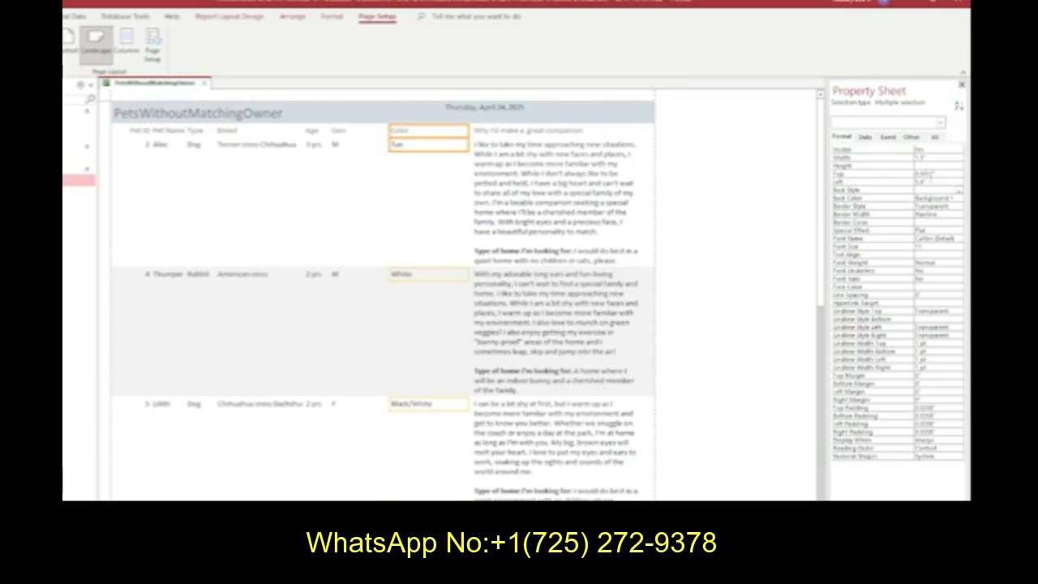
click(905, 181)
Switch to the Chrome instructions and mark steps 6g and 6h as completed.
key(alt+Tab)
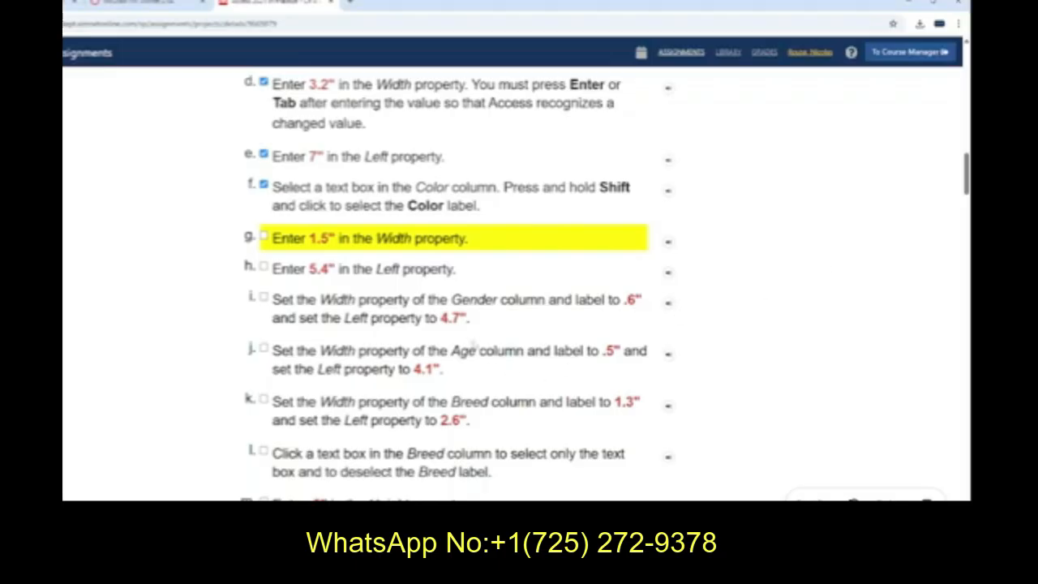
click(263, 238)
click(264, 267)
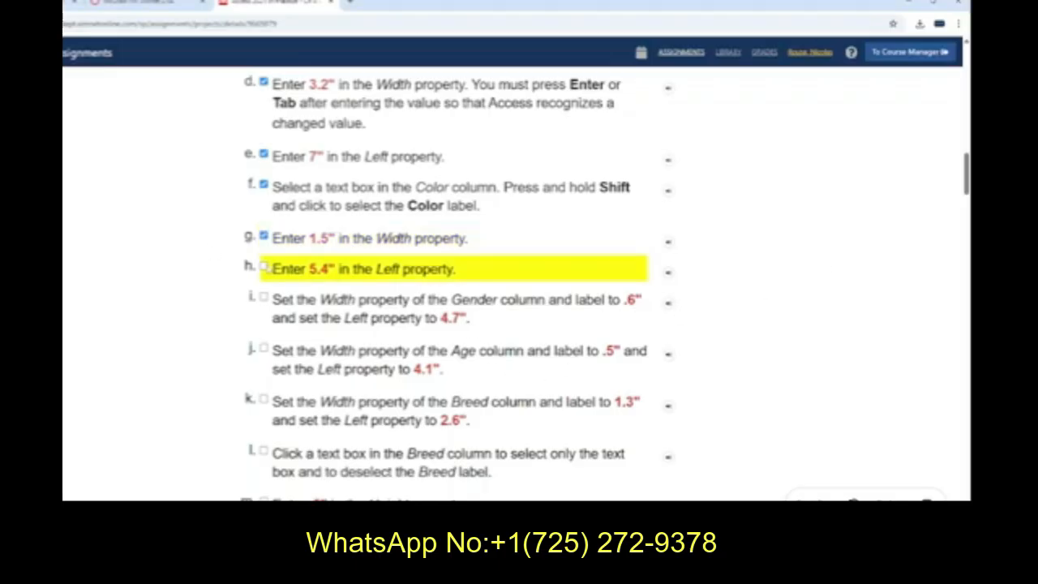
In Access, select a Gender text box and its label and, following step 6i in Chrome, set their Width property to 0.6".
key(alt+Tab)
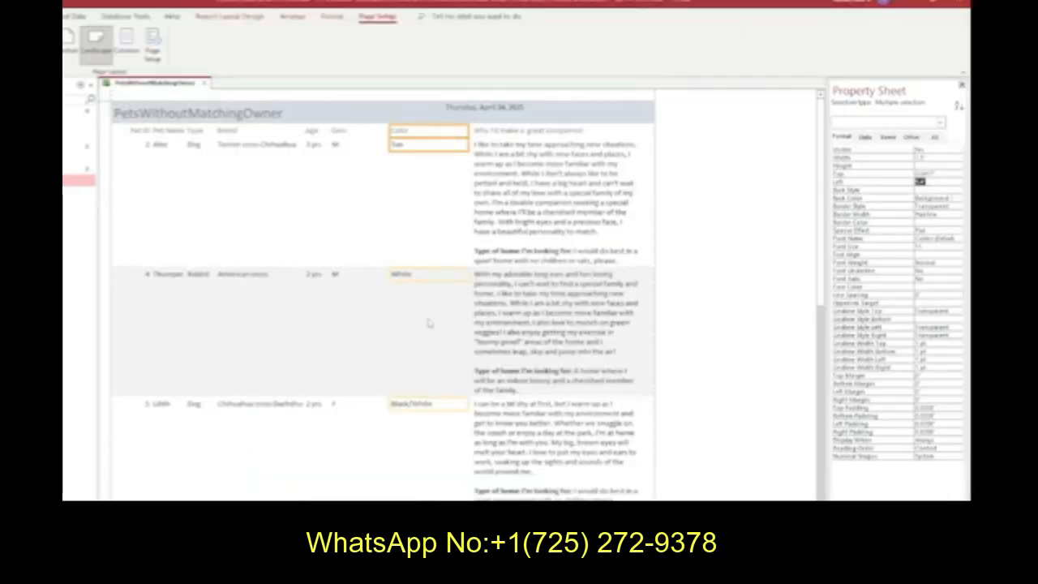
click(338, 145)
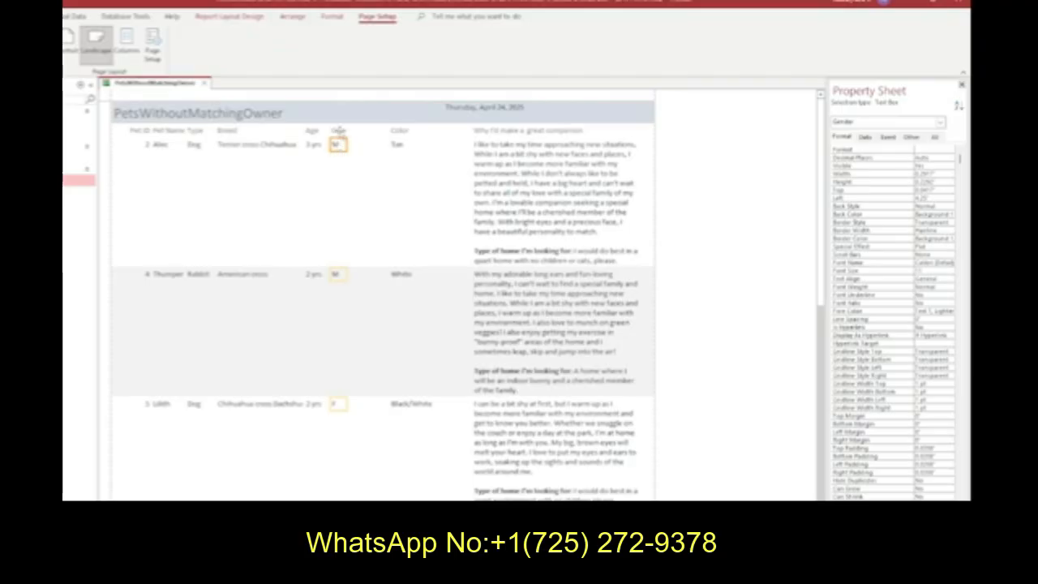
shift+click(338, 131)
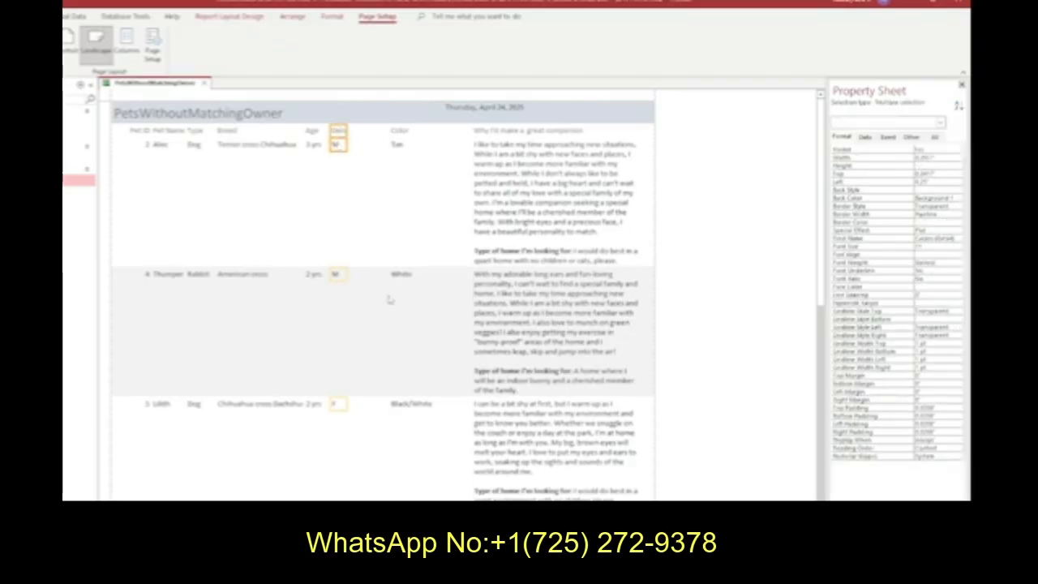
key(alt+Tab)
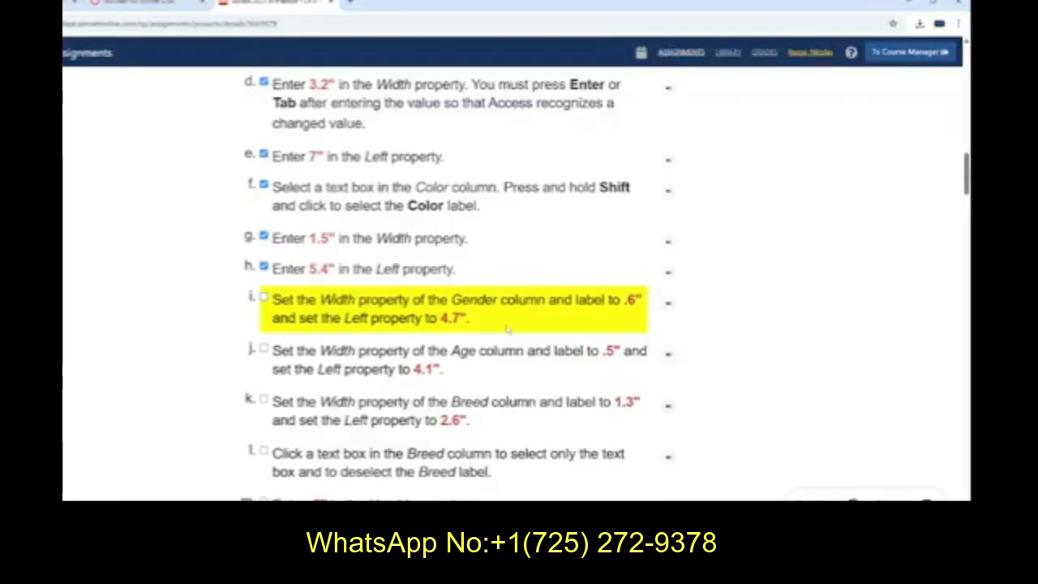
key(alt+Tab)
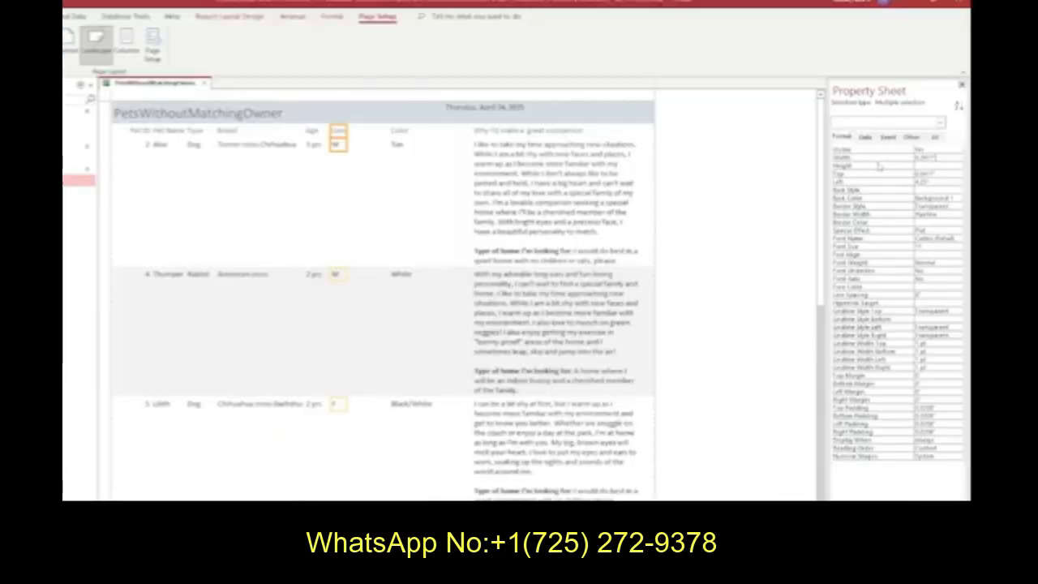
text(1)
key(Return)
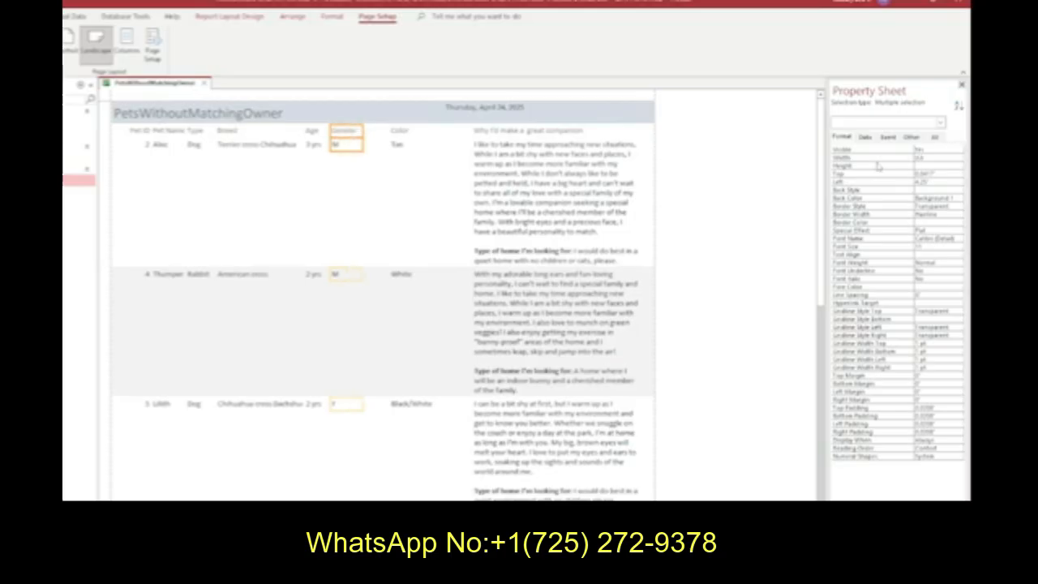
Recheck step 6i in Chrome, and in Access set the Left property of the selected Gender text box and label to 4.7".
key(alt+Tab)
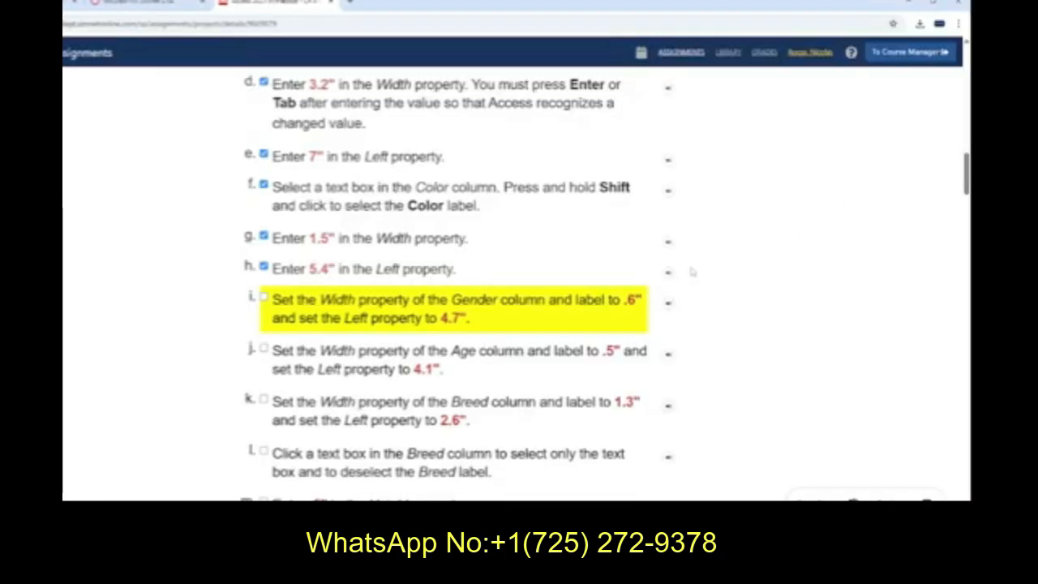
key(alt+Tab)
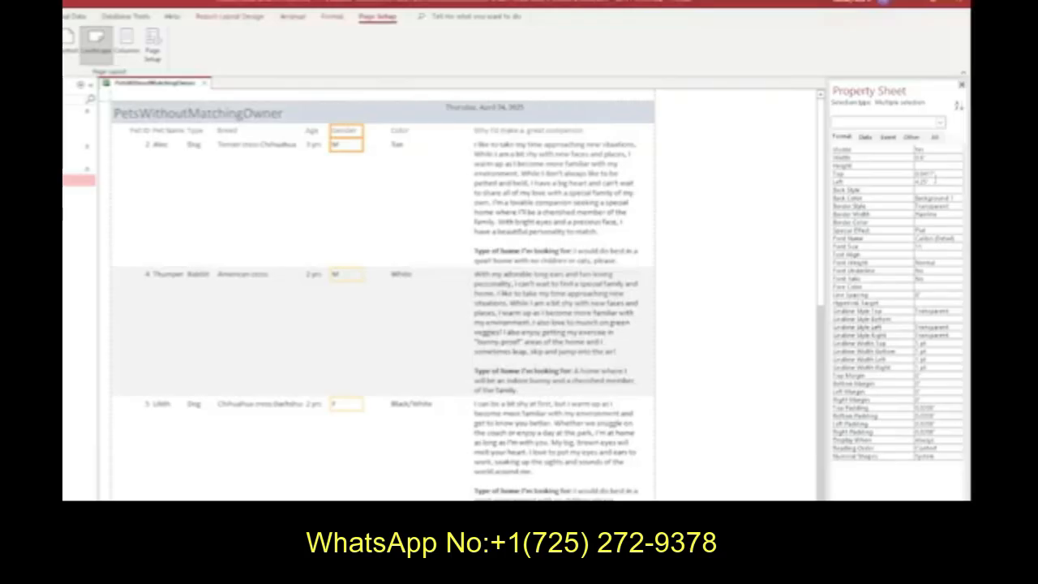
drag(935, 181, 880, 185)
text(4.5)
key(Return)
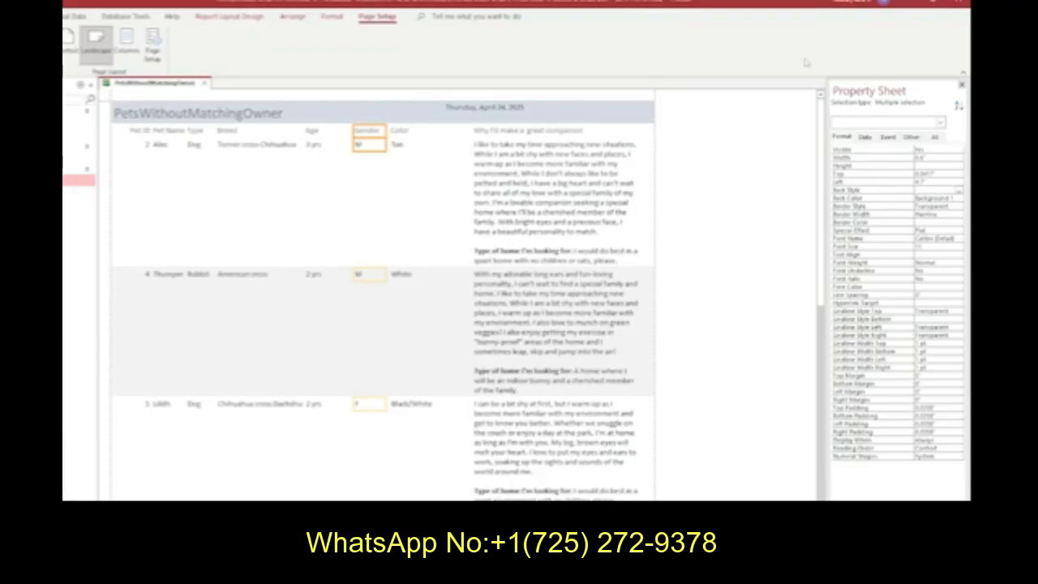
Select an Age text box and the Age label in Access, and mark step 6i as completed in the Chrome instructions.
click(317, 145)
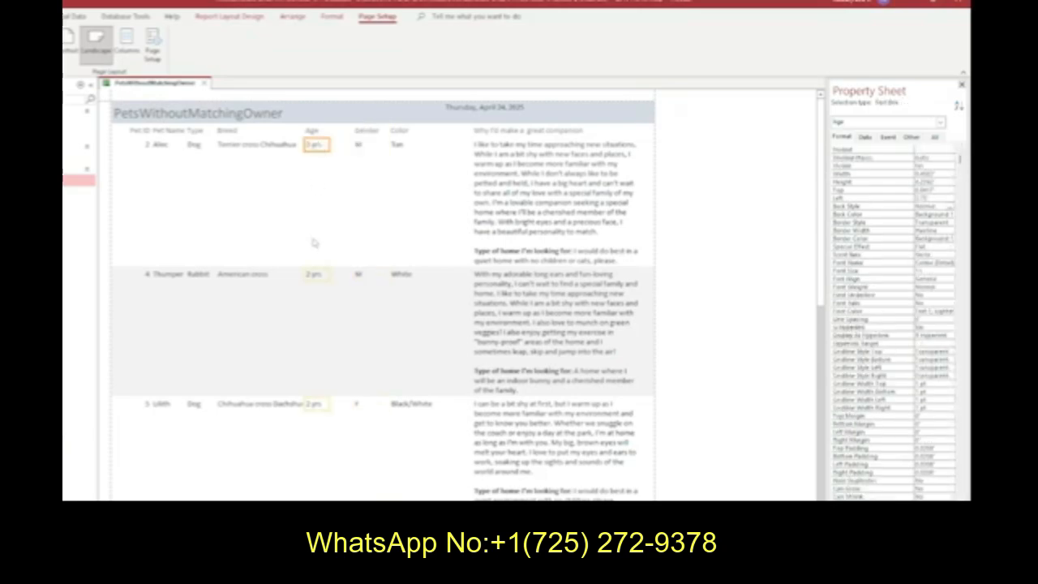
shift+click(312, 131)
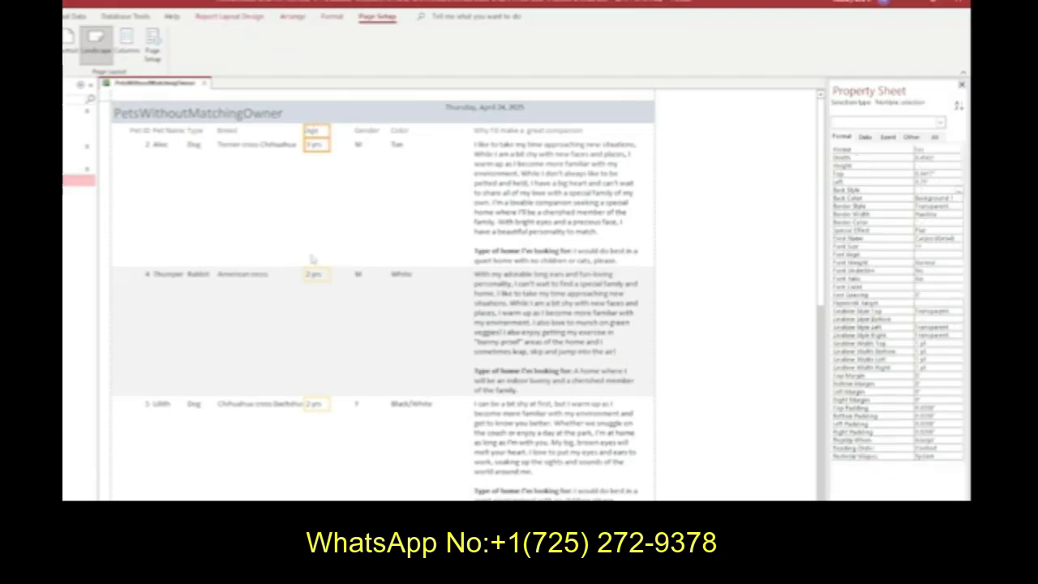
key(alt+Tab)
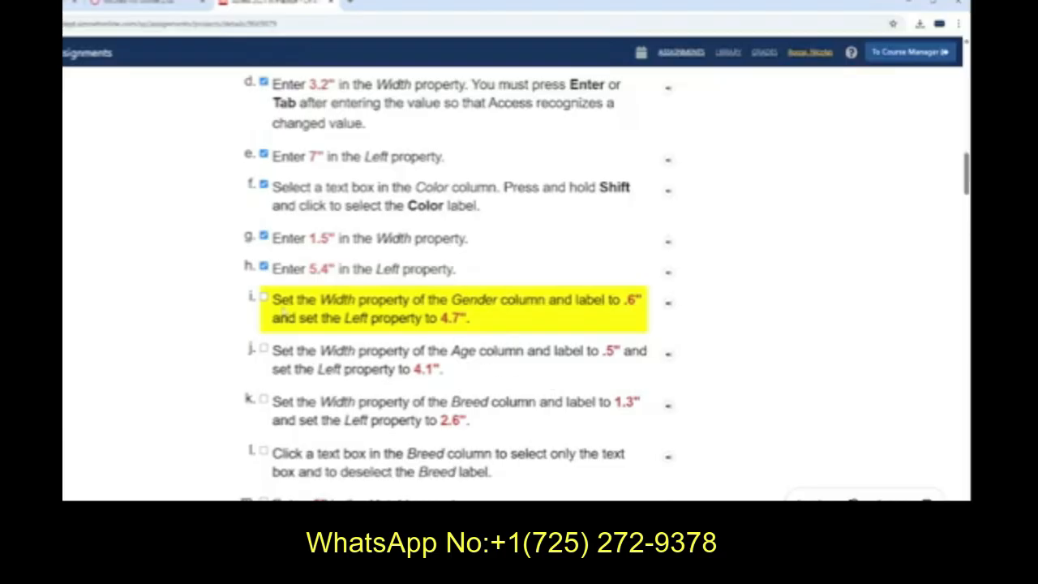
click(263, 299)
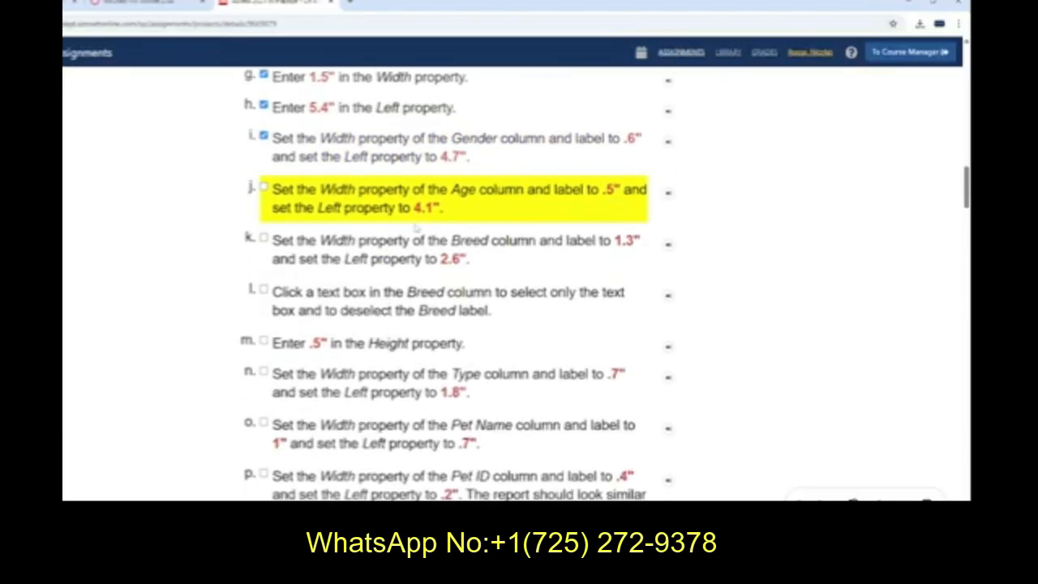
In Access, set the Width property of the selected Age text box and label to 0.5" and the Left property to 4.1".
key(alt+Tab)
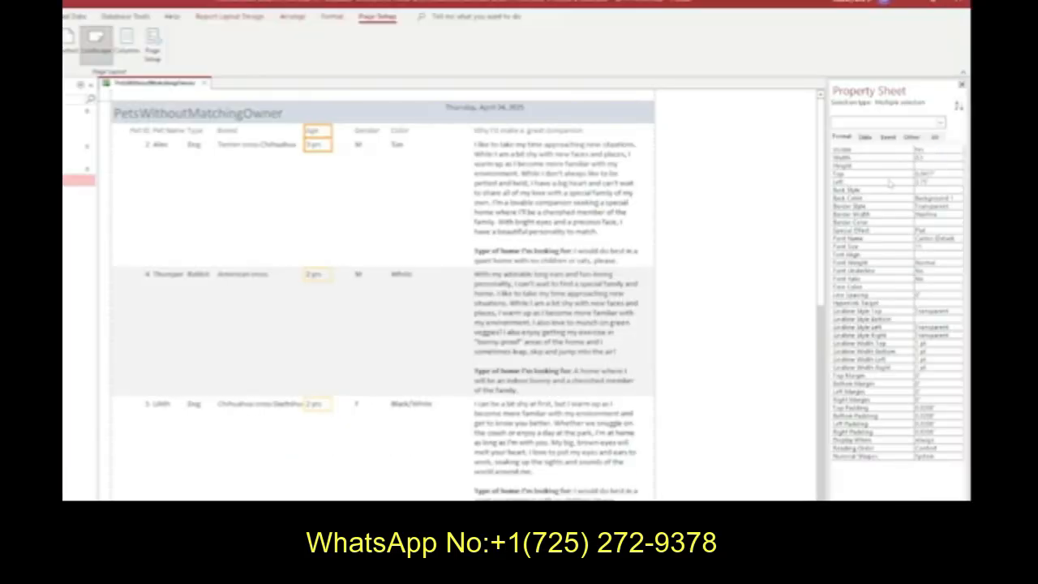
click(883, 182)
text(4.1)
key(Return)
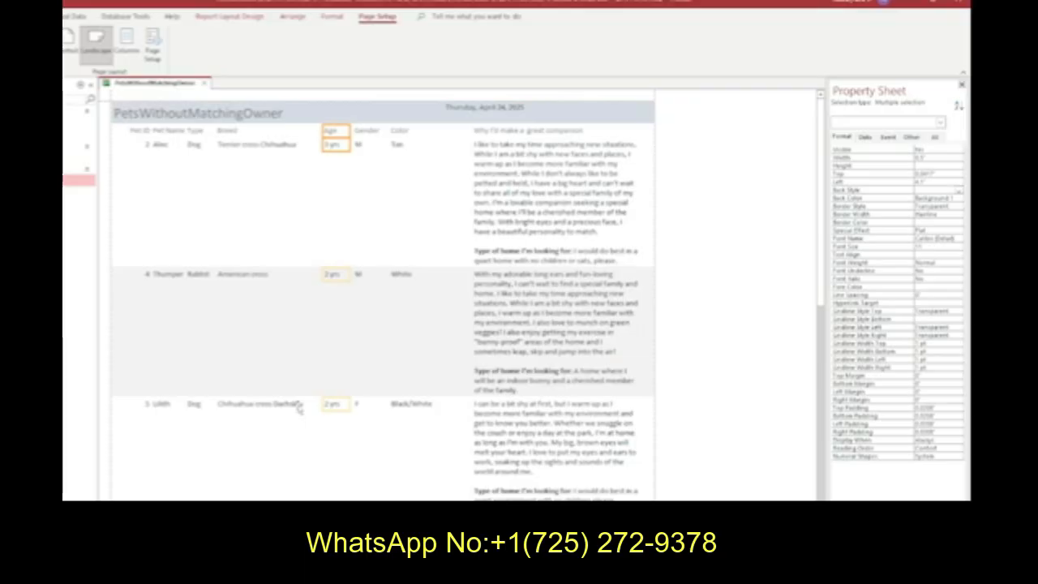
Mark step 6j as completed in the Chrome instructions, and select a Breed text box and the Breed label in Access.
key(alt+Tab)
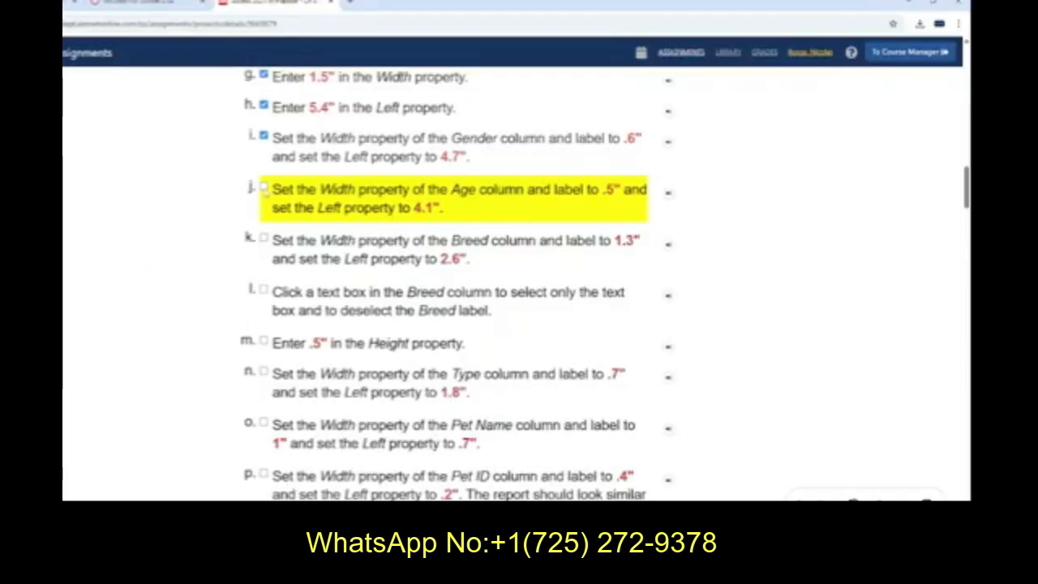
click(264, 188)
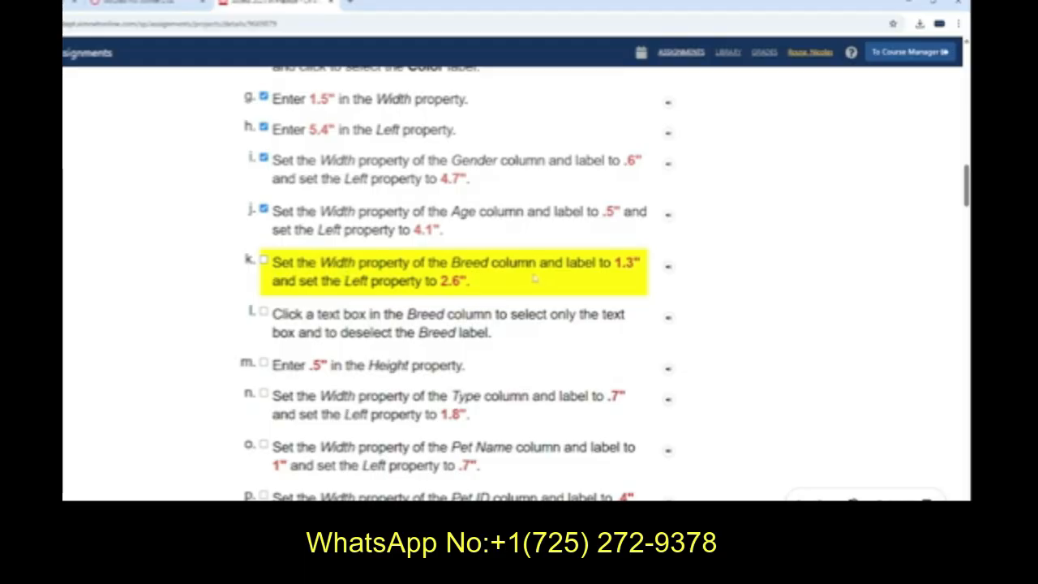
key(alt+Tab)
click(266, 146)
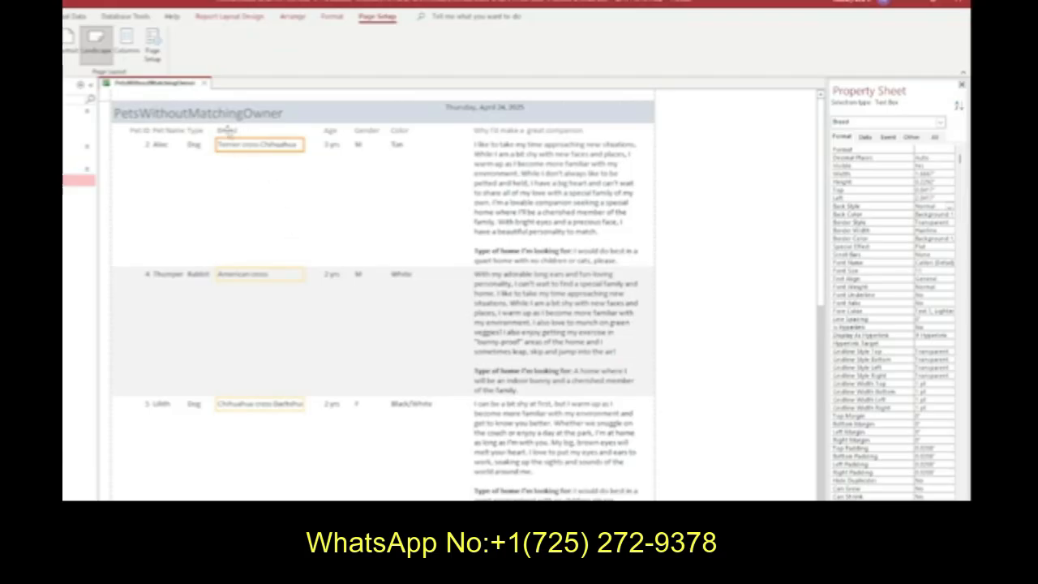
shift+click(227, 132)
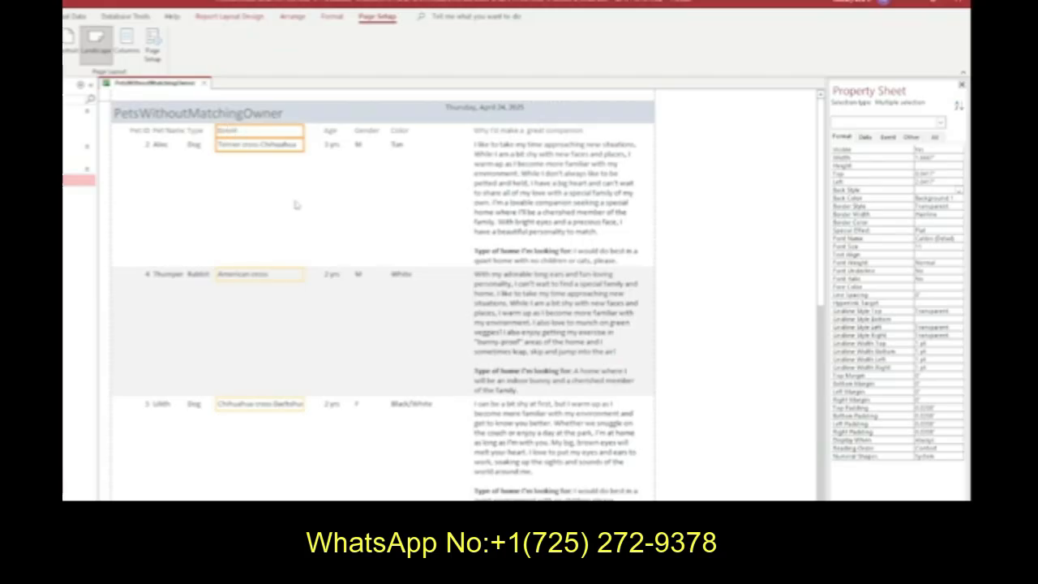
Check step 6k in Chrome, and in Access set the Width property of the selected Breed text box and label to 1.3".
key(alt+Tab)
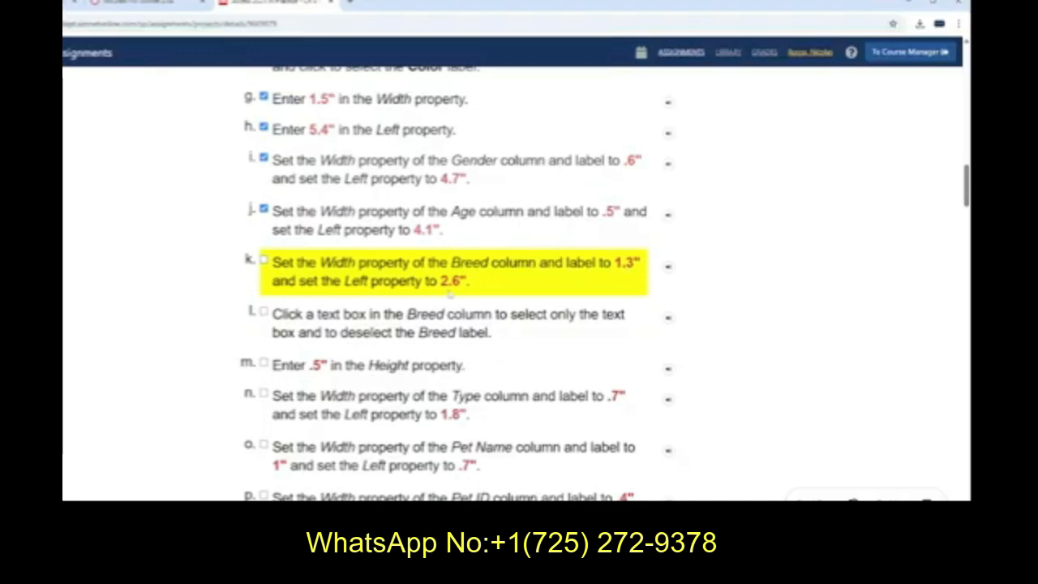
key(alt+Tab)
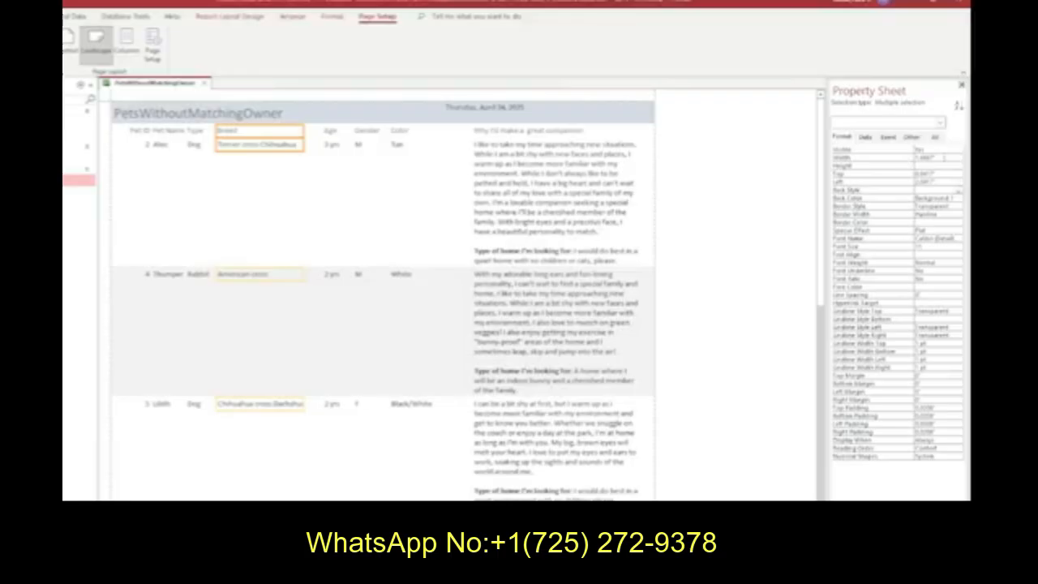
click(862, 156)
text(1)
key(Return)
Check step 6k in the Chrome instructions, and in Access set the Left property of the selected Breed text box and label to 2.6".
key(alt+Tab)
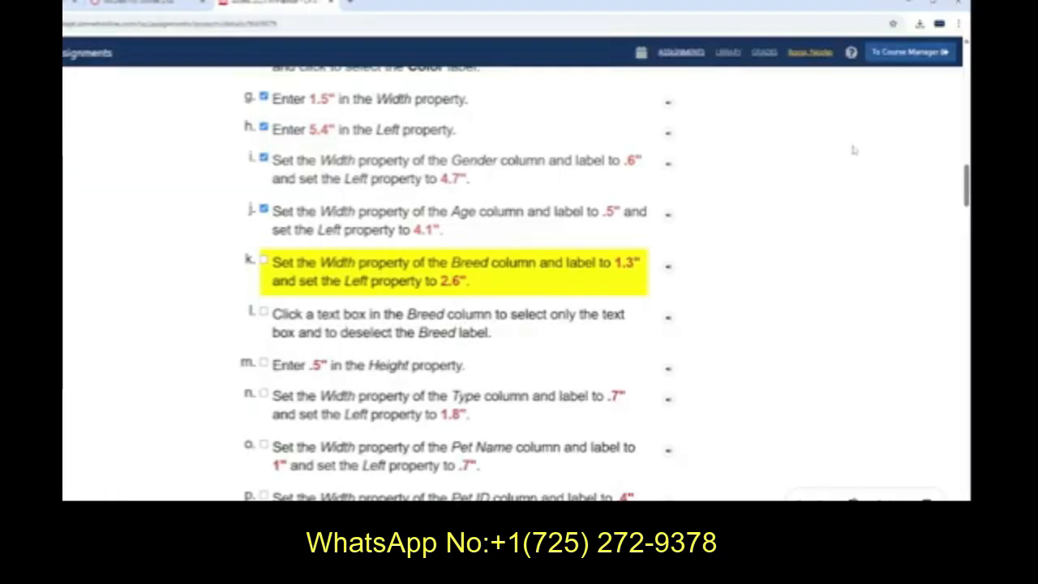
key(alt+Tab)
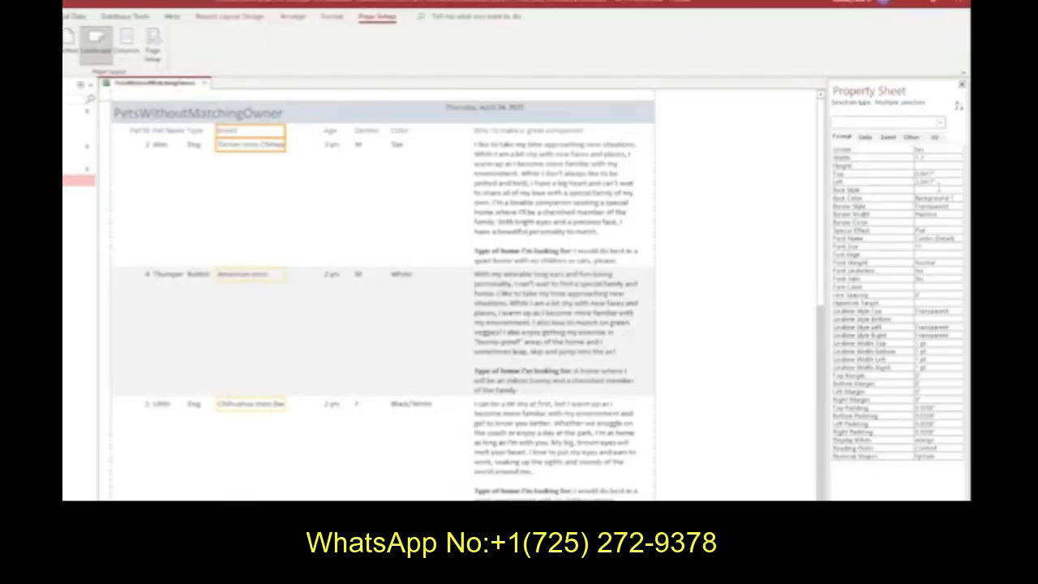
drag(940, 183, 883, 183)
text(2)
key(Return)
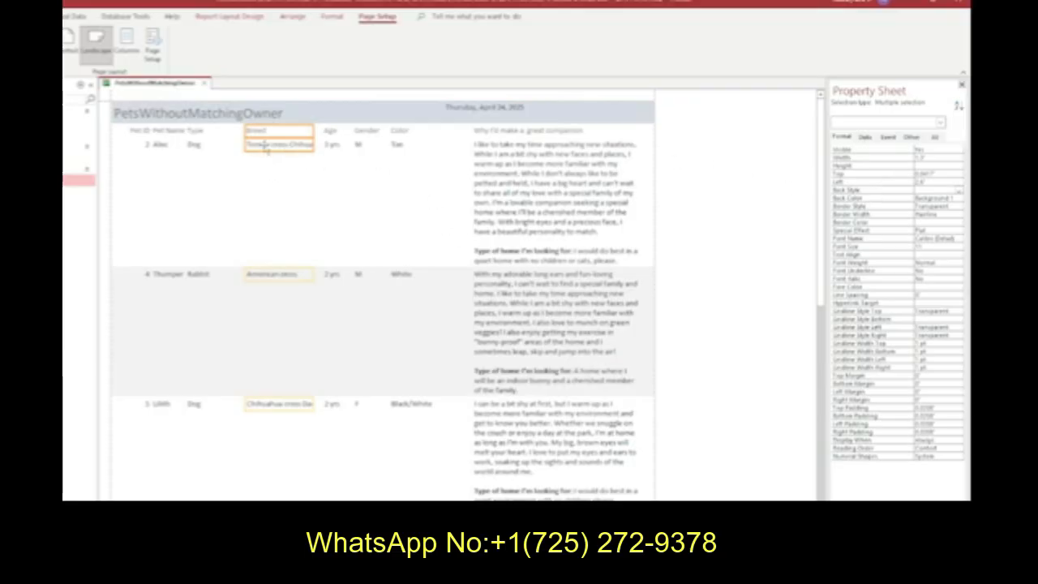
Select only a Breed text box in Access, and mark steps 6k and 6l as completed in the Chrome instructions.
click(263, 145)
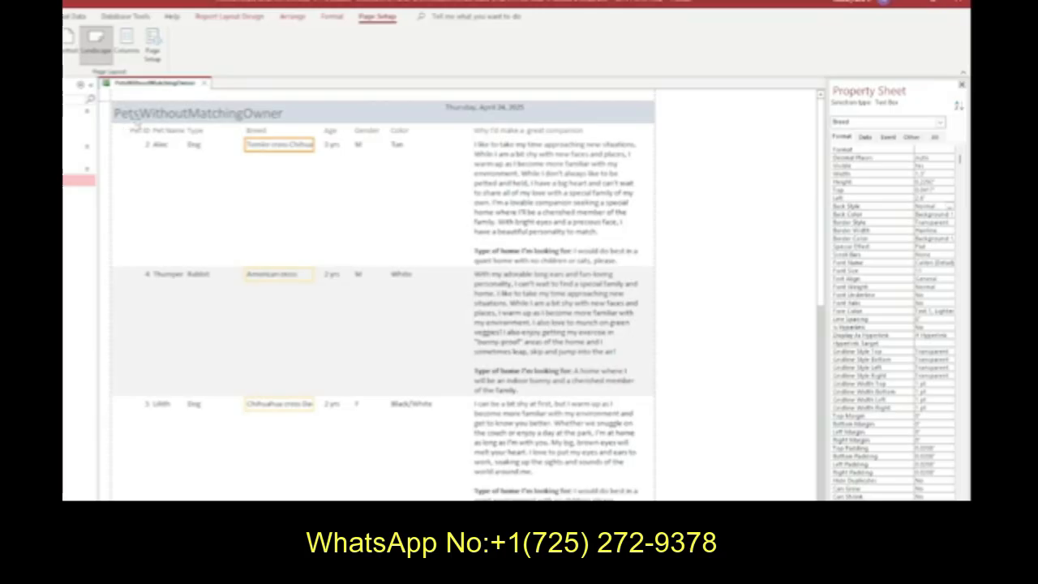
key(alt+Tab)
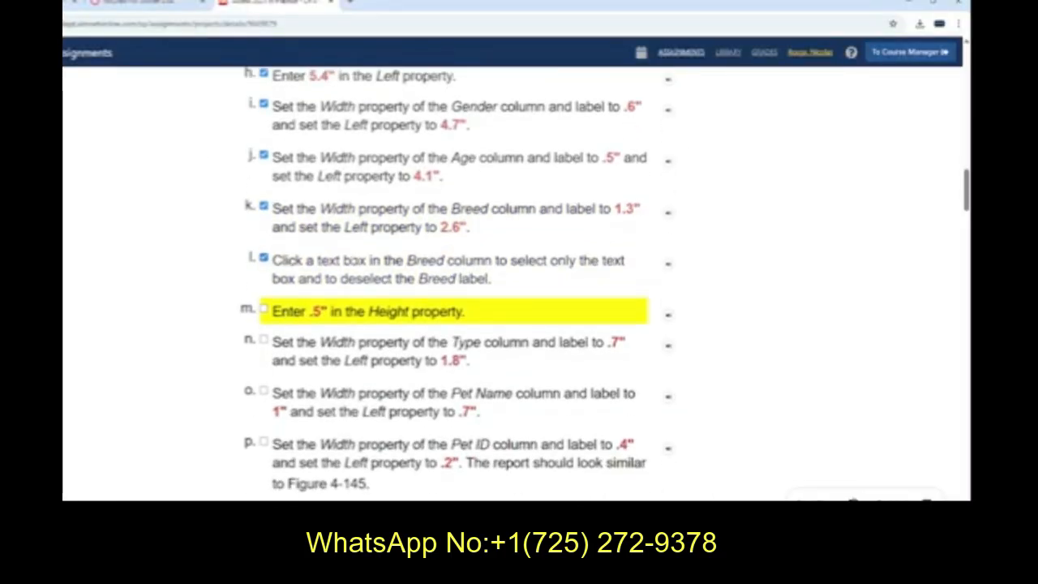
key(alt+Tab)
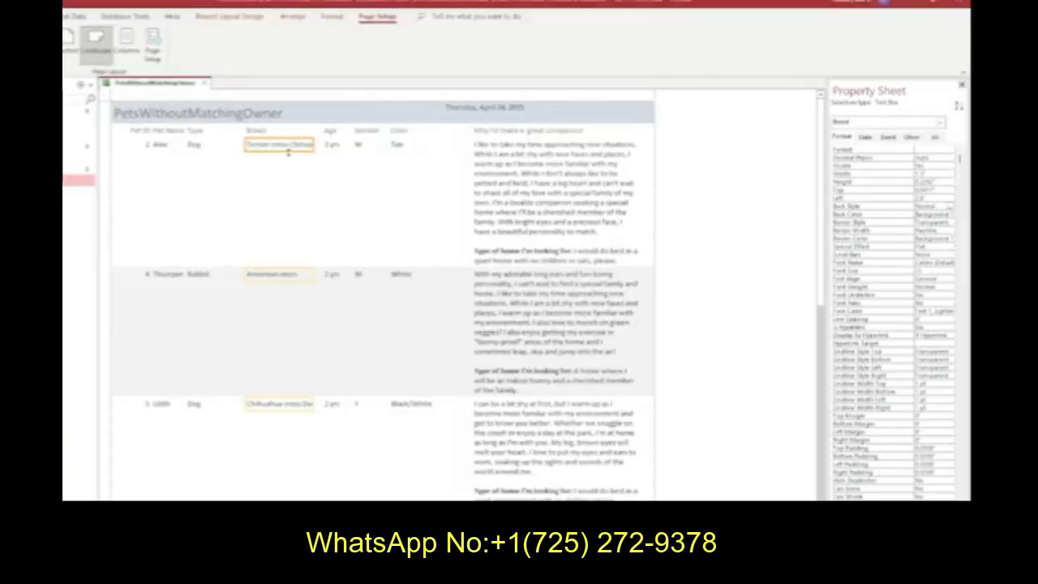
key(alt+Tab)
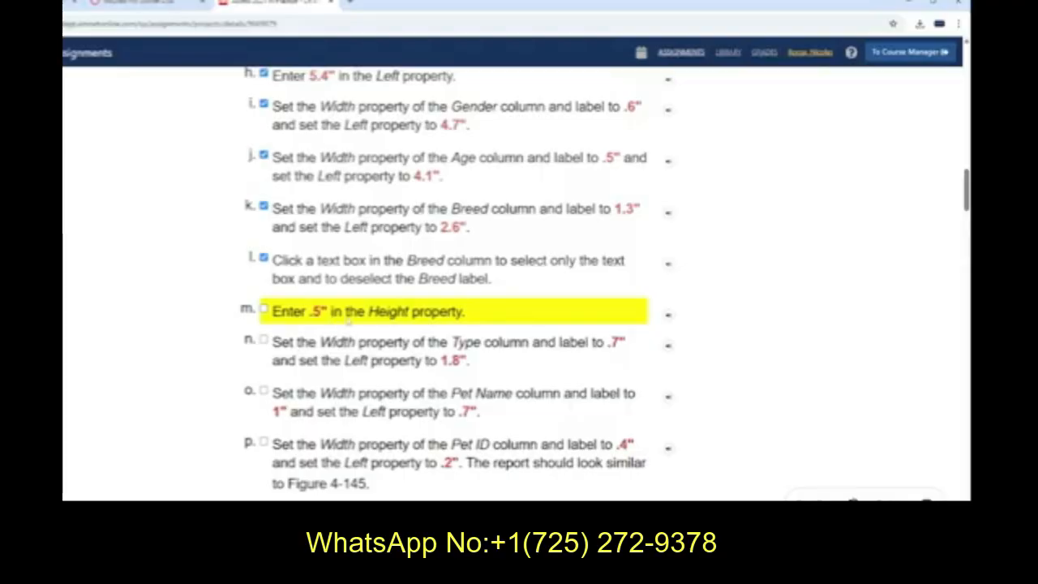
key(alt+Tab)
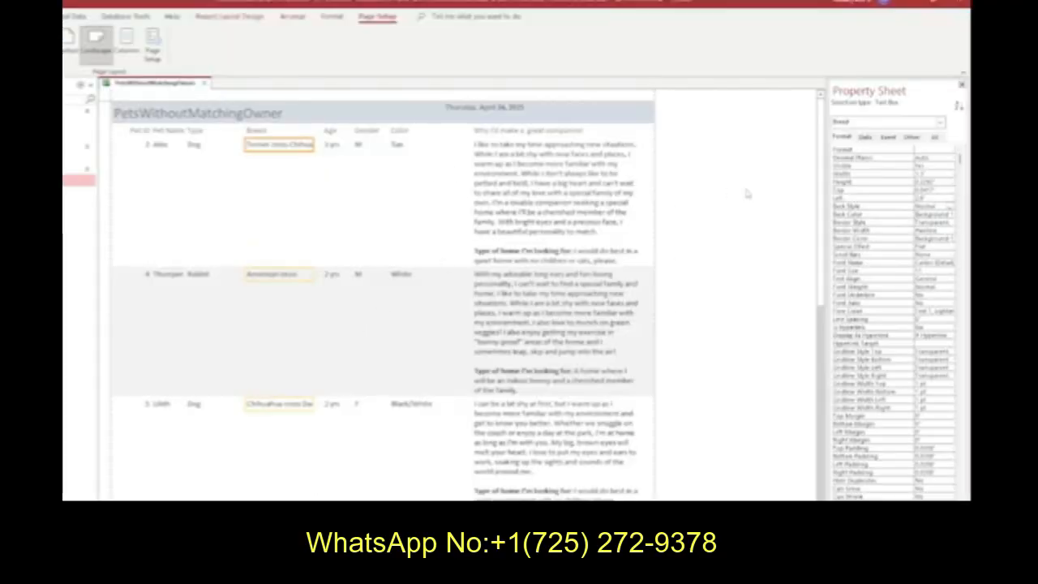
Set the Height property of the selected Breed text box to 0.5".
double_click(928, 181)
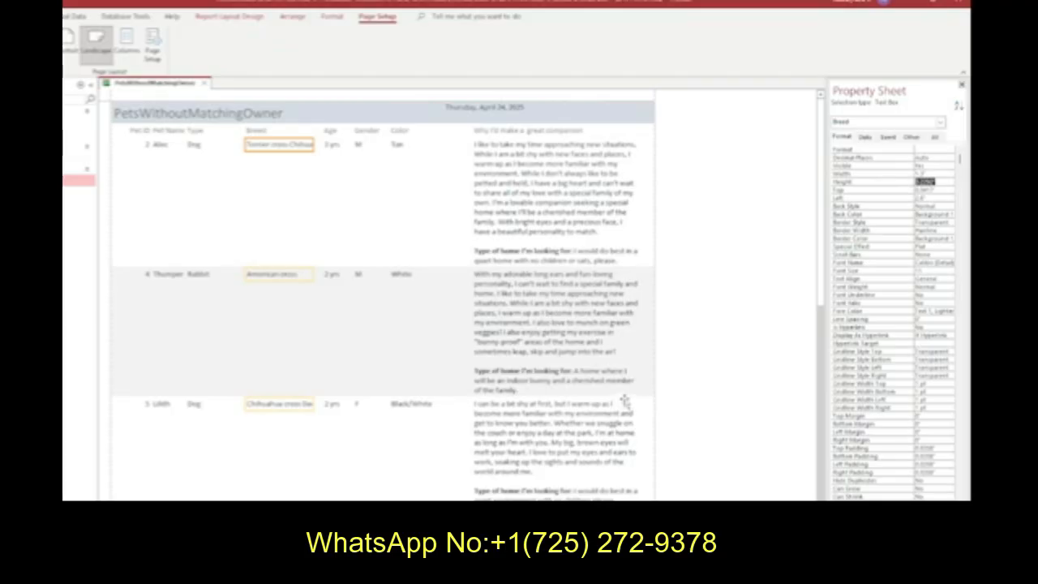
key(Delete)
text(.5)
key(Return)
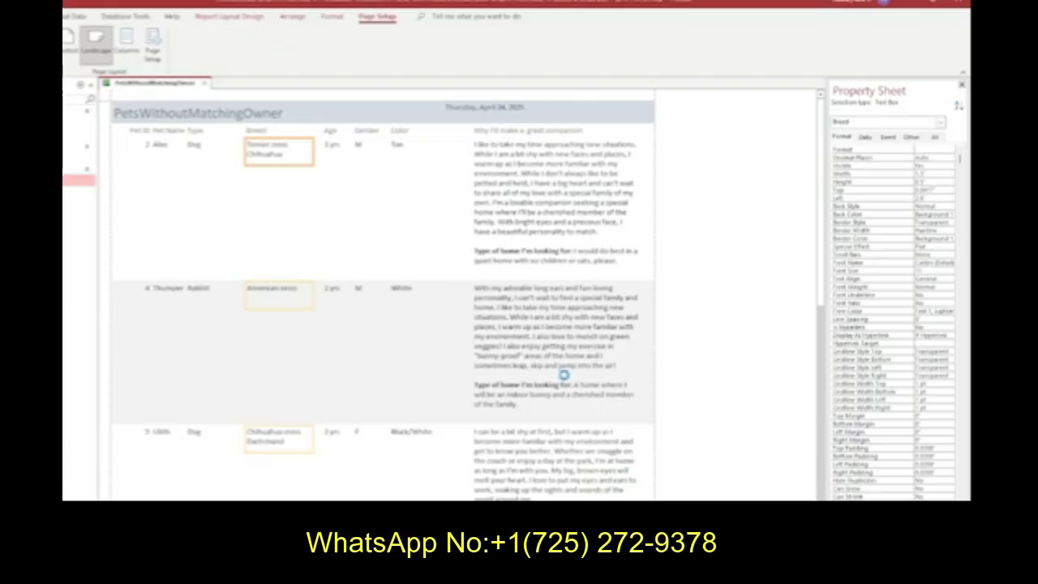
click(248, 130)
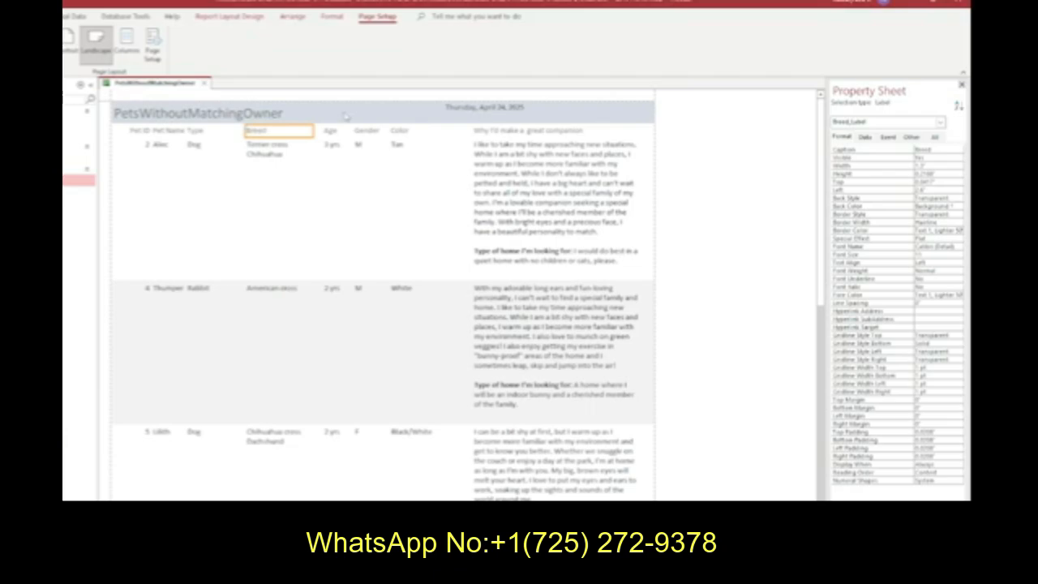
click(940, 122)
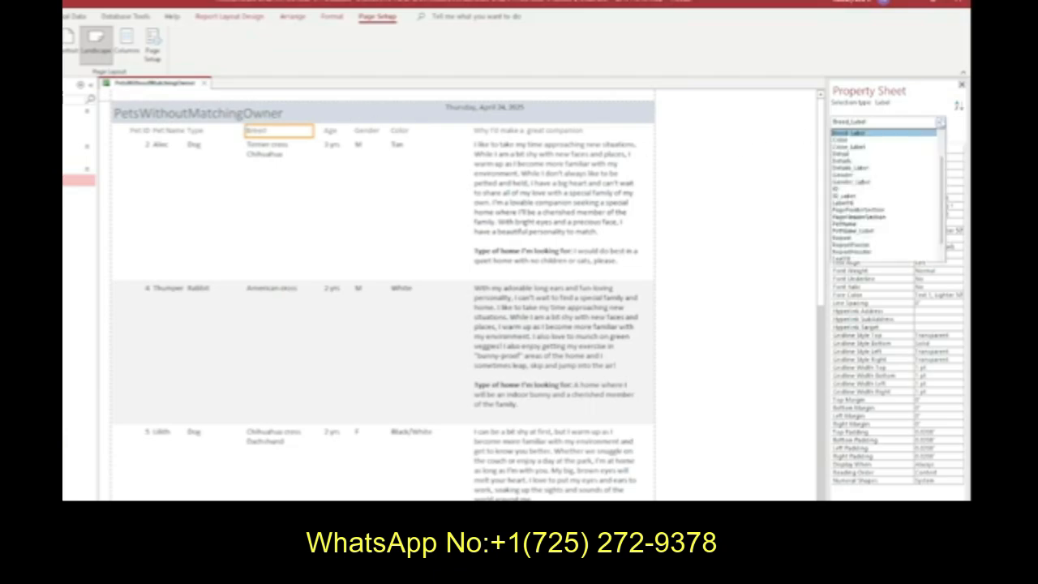
click(871, 216)
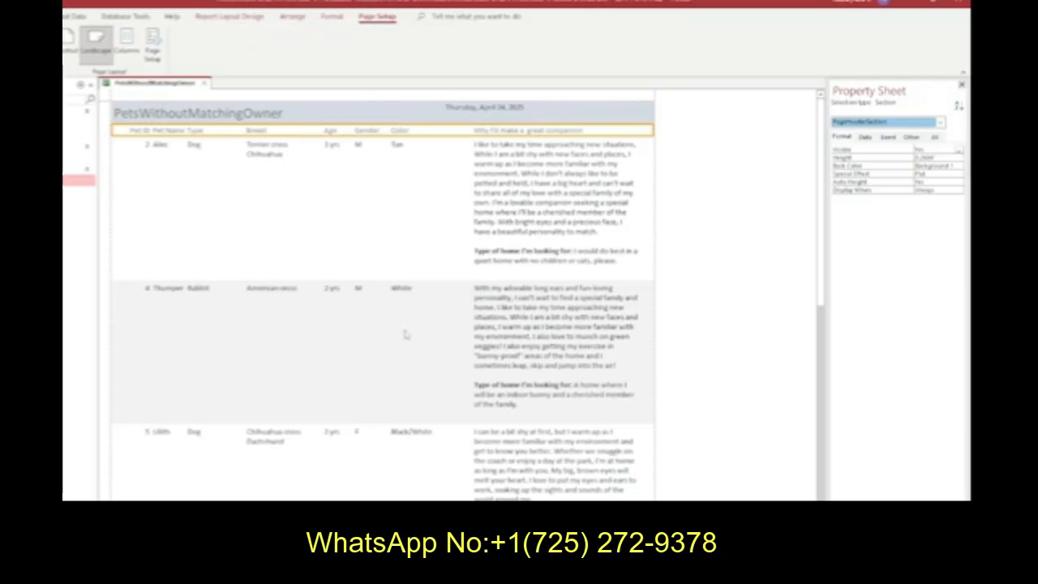
Select a Type text box and the Type label in Access, and mark step 6m as completed in the Chrome instructions.
click(195, 146)
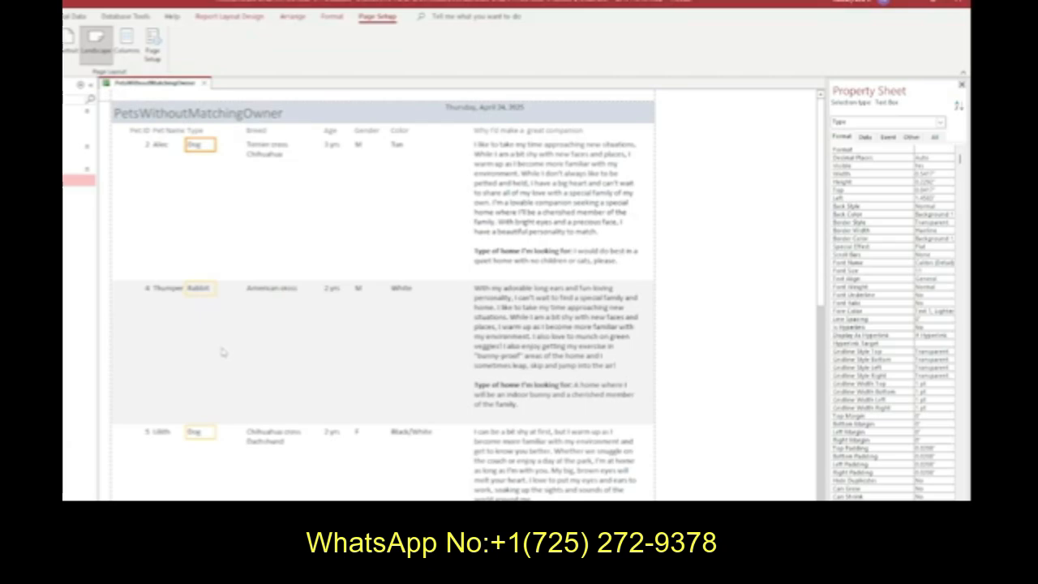
click(194, 132)
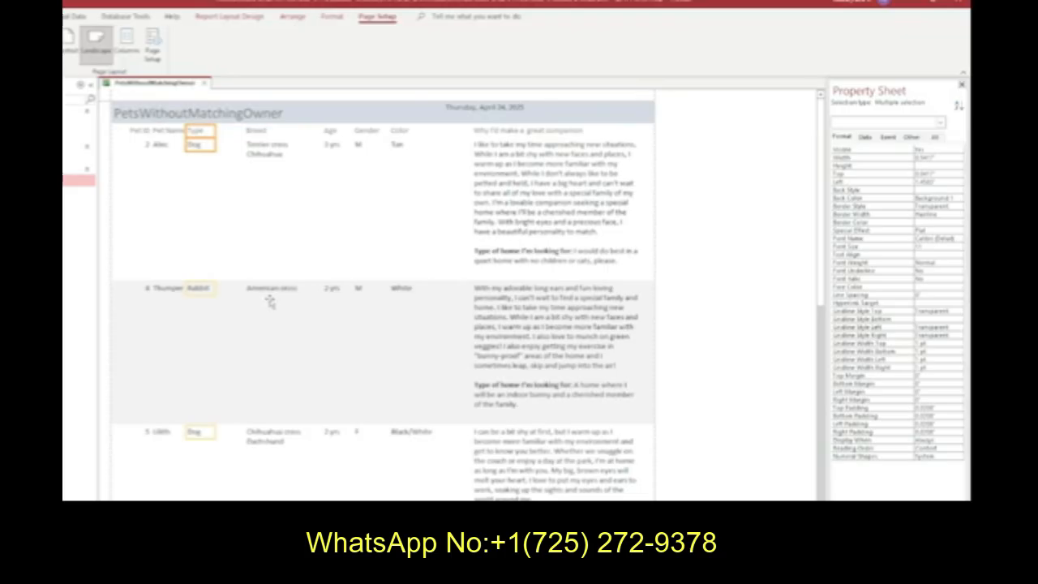
key(alt+Tab)
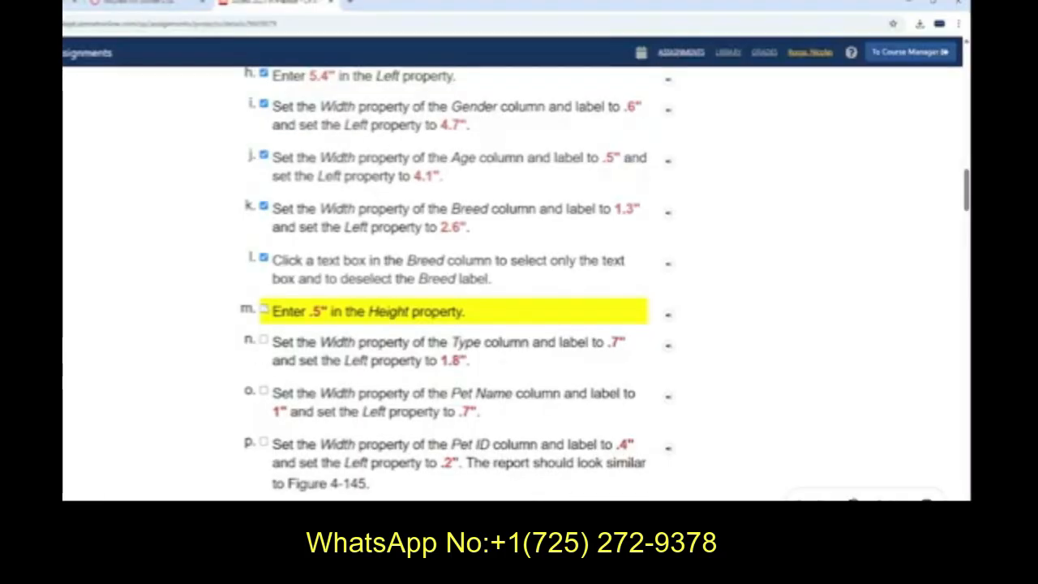
click(265, 309)
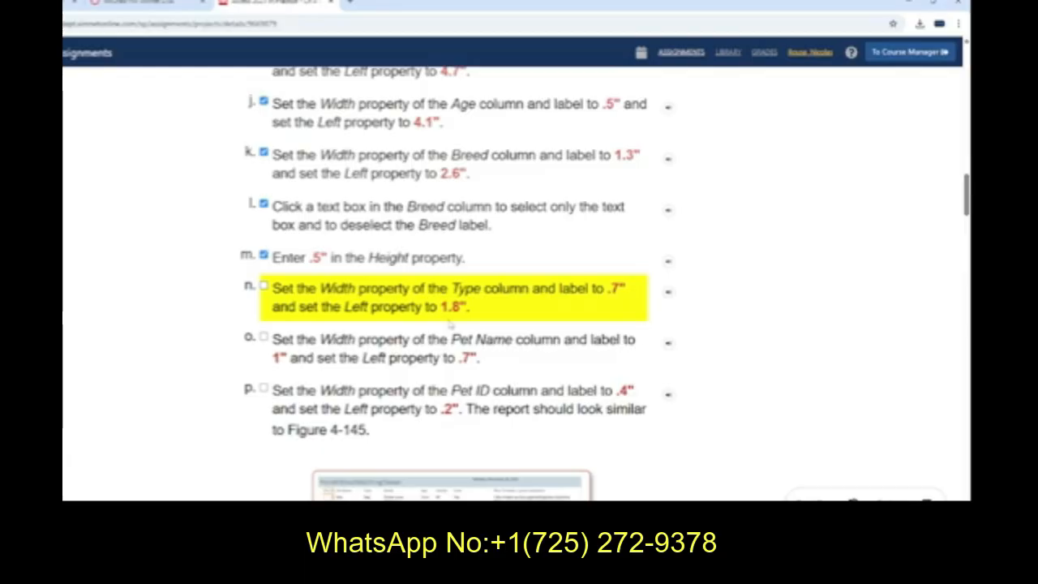
key(alt+Tab)
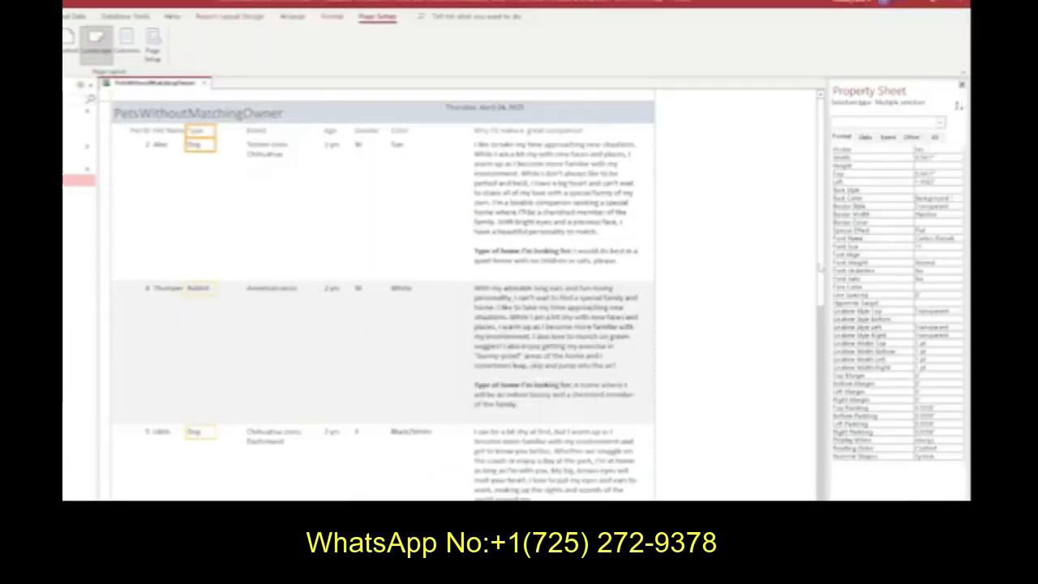
In Access, set the Width property of the selected Type text box and label to 0.7" and the Left property to 1.8".
drag(937, 158, 878, 159)
text(0.7)
key(Return)
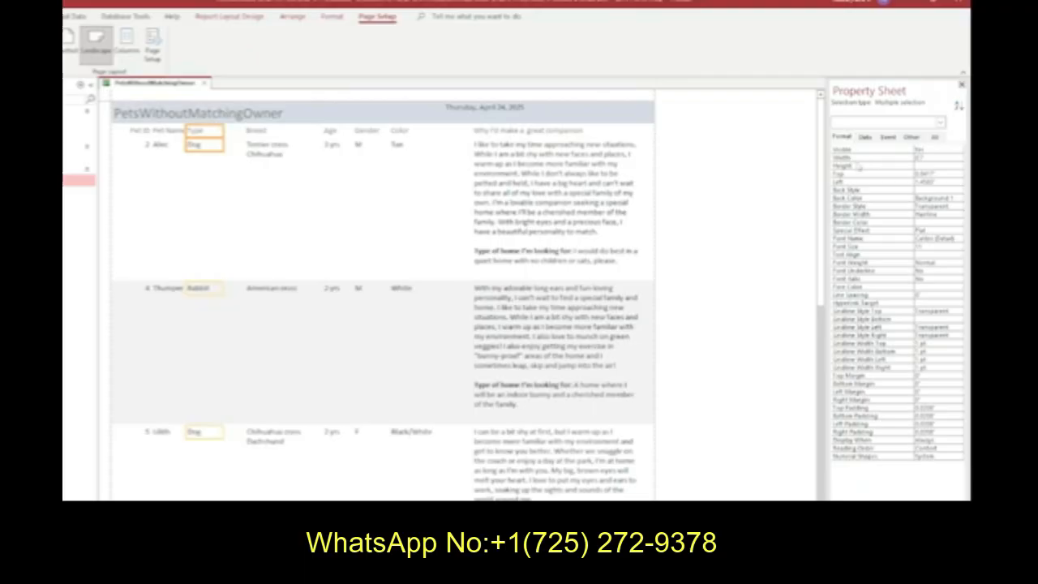
drag(921, 182, 961, 179)
text(8)
key(Return)
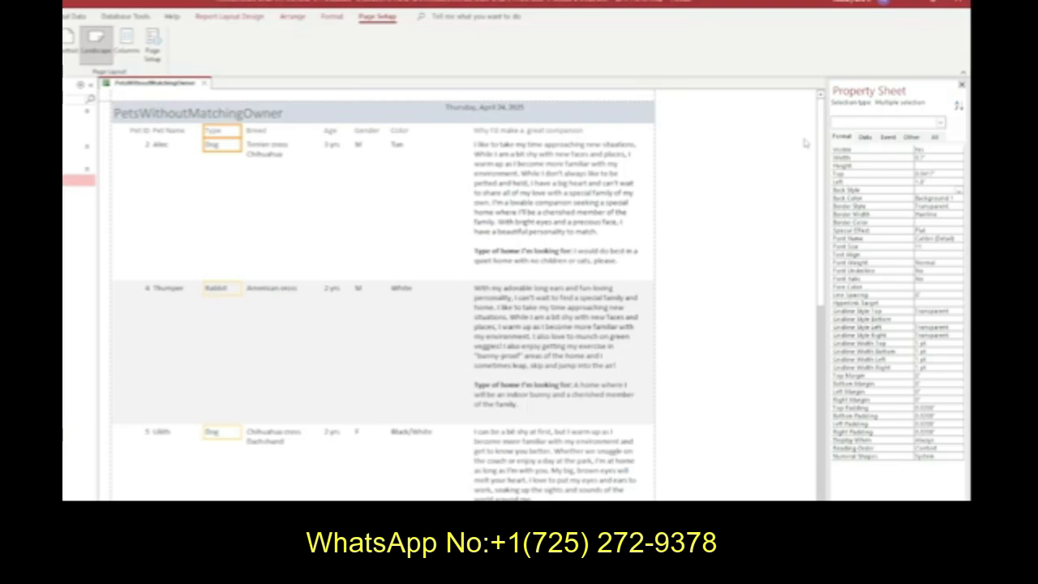
Select a Pet Name text box and the Pet Name label in Access, and mark step 6n as completed in the Chrome instructions.
click(164, 146)
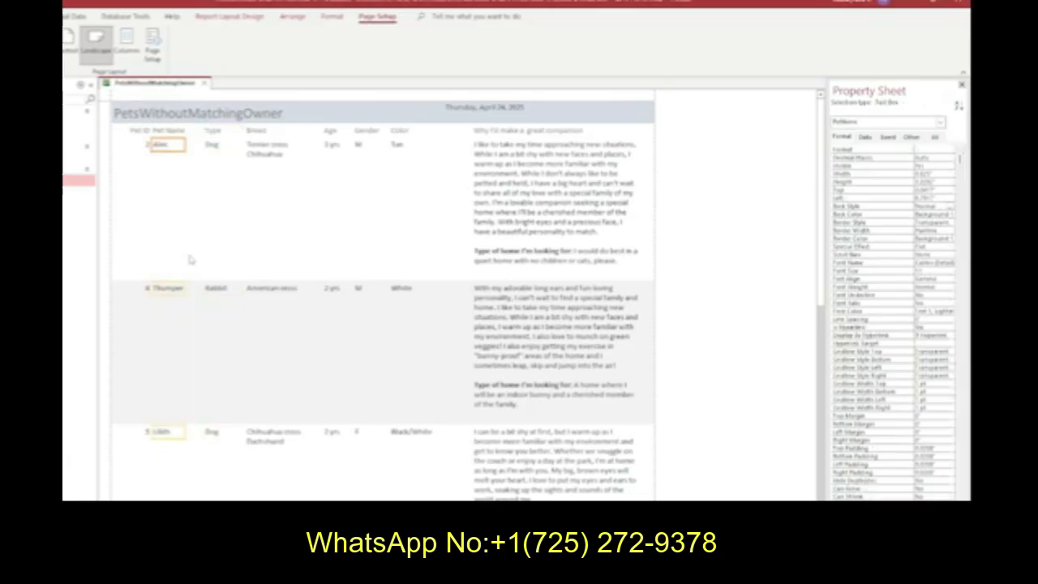
shift+click(175, 130)
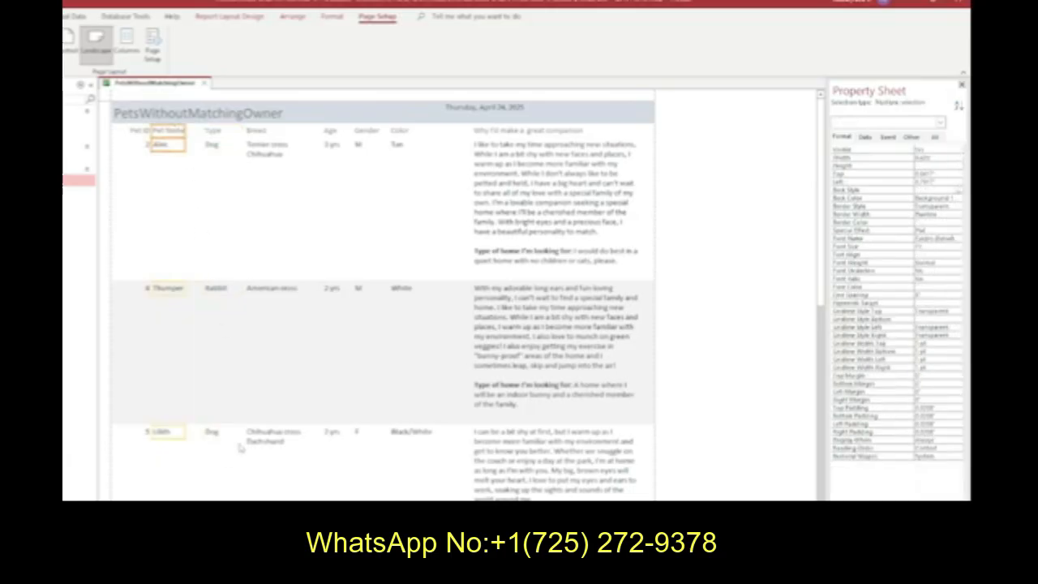
key(alt+Tab)
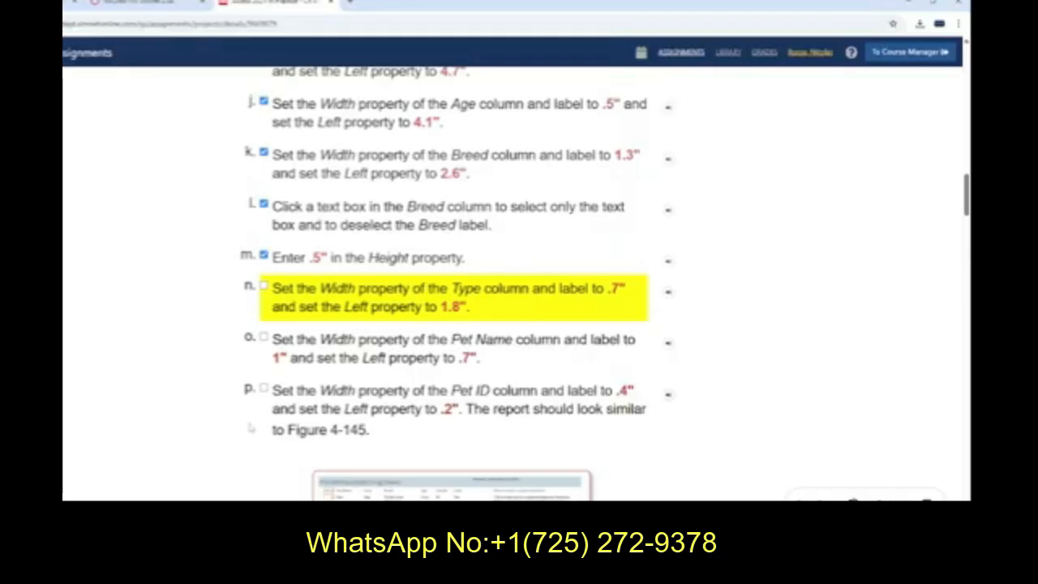
click(264, 286)
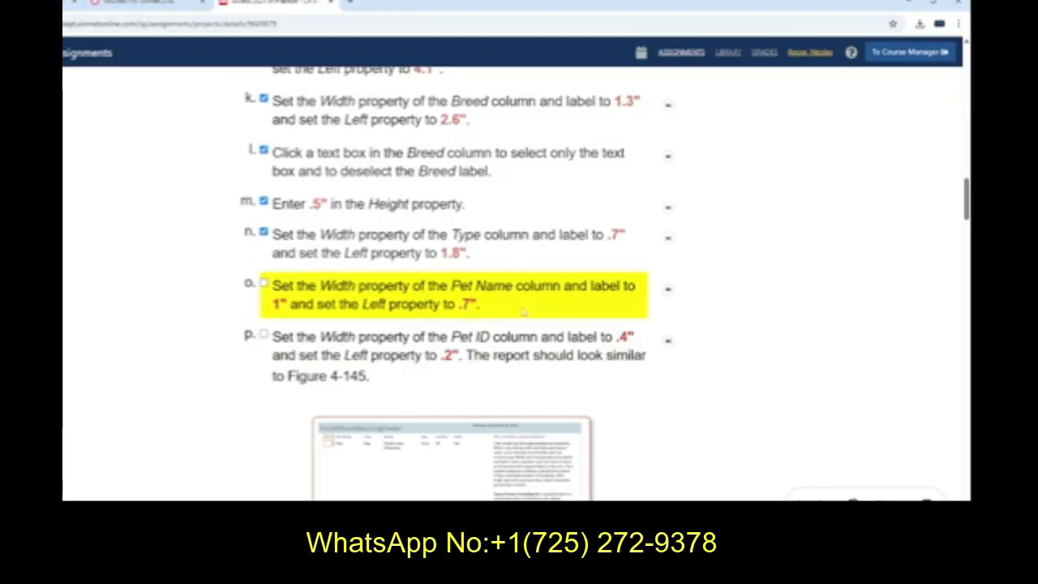
key(alt+Tab)
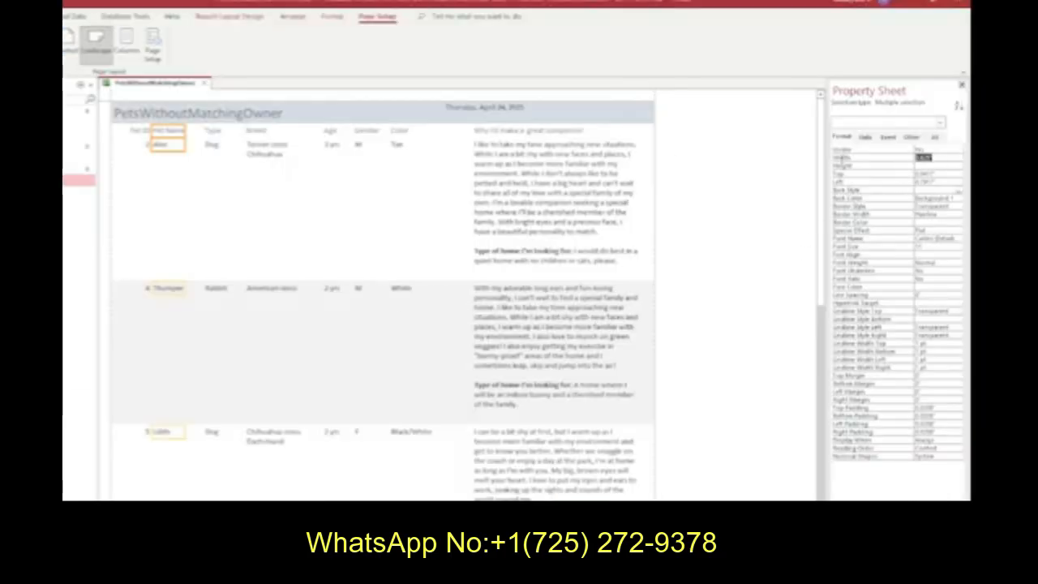
In Access, set the Width property of the selected Pet Name text box and label to 1" and the Left property to 0.7".
text(2)
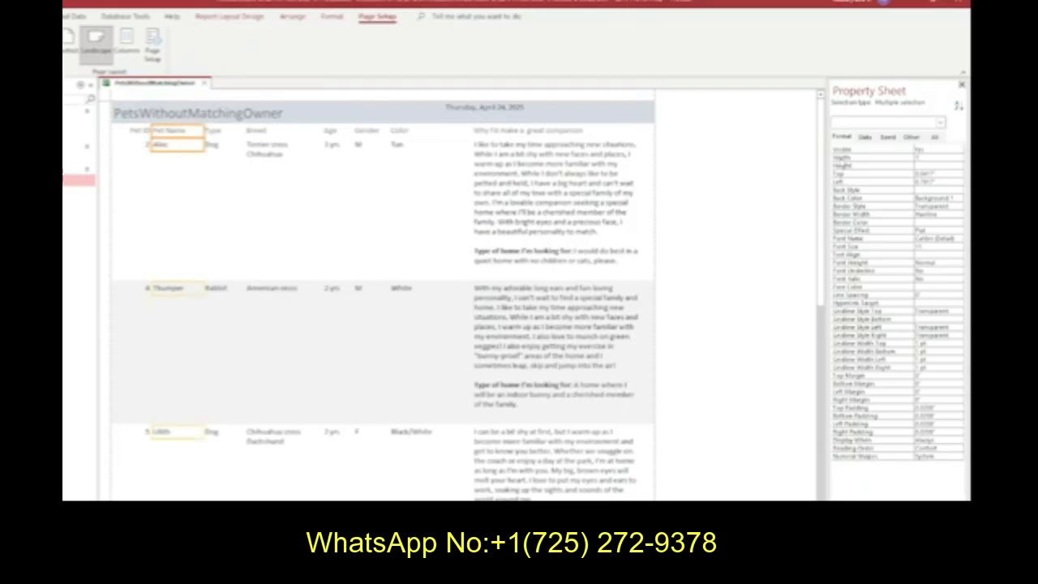
key(alt+Tab)
key(alt+Tab)
drag(920, 182, 935, 181)
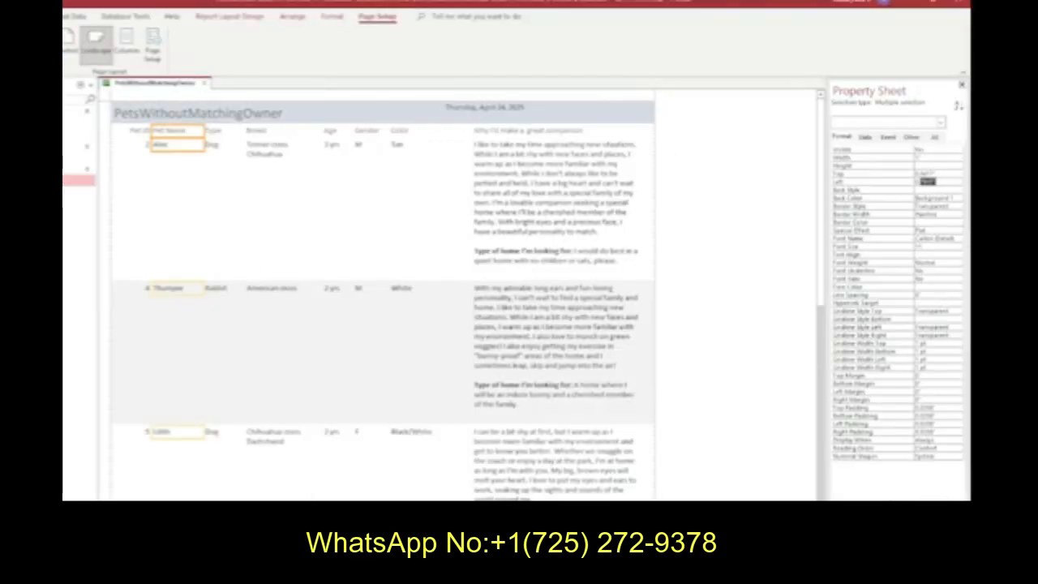
text(7)
key(Return)
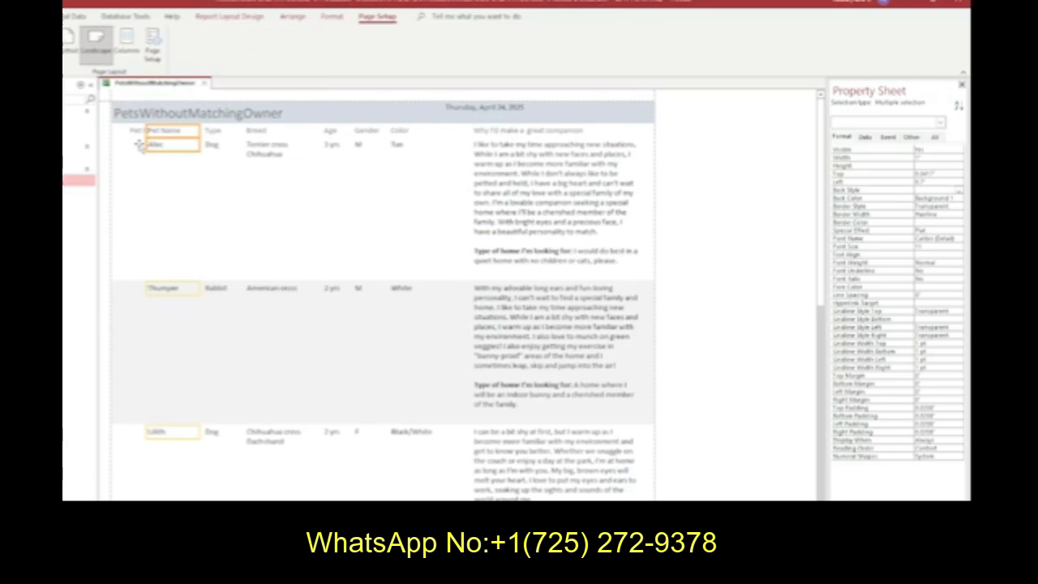
Select a Pet ID text box and the Pet ID label in Access, and mark step 6o as completed in the Chrome instructions.
click(140, 146)
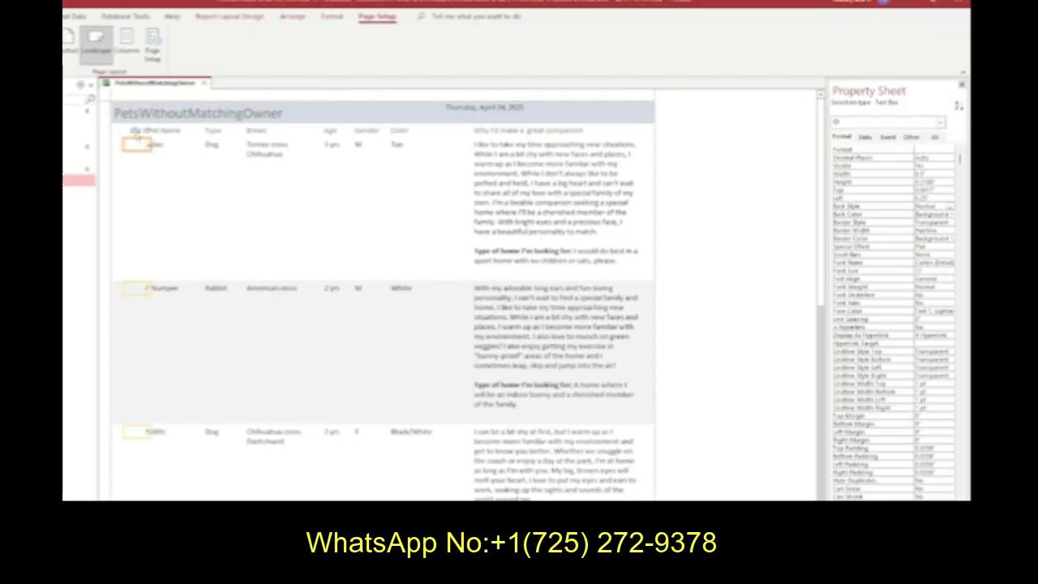
shift+click(137, 131)
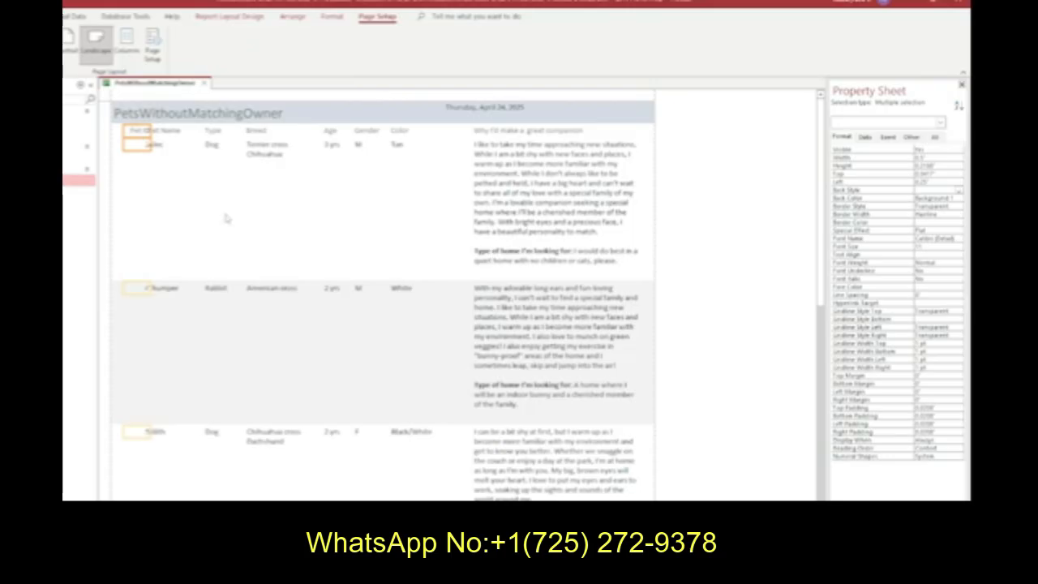
key(alt+Tab)
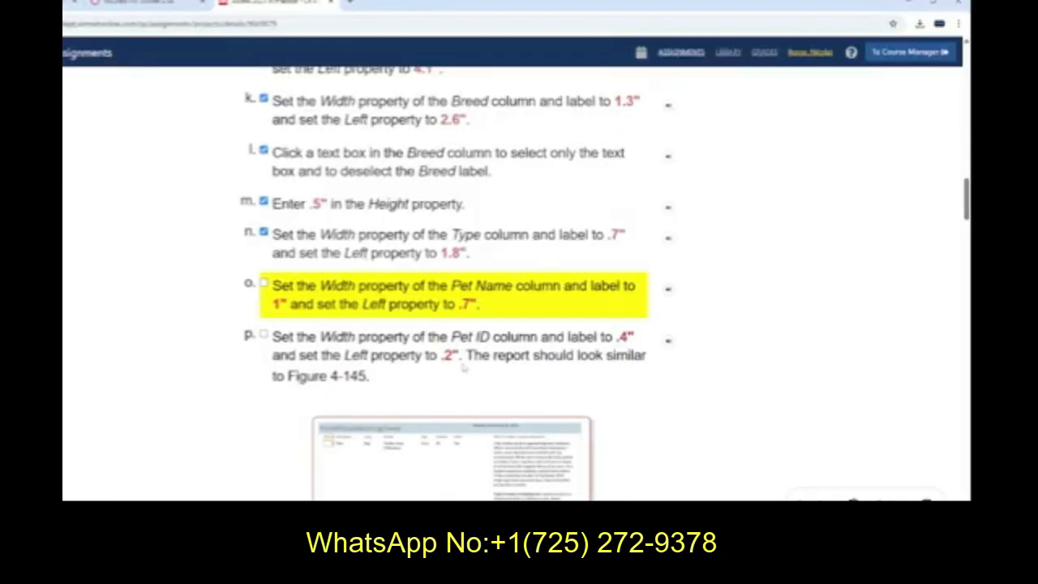
click(264, 283)
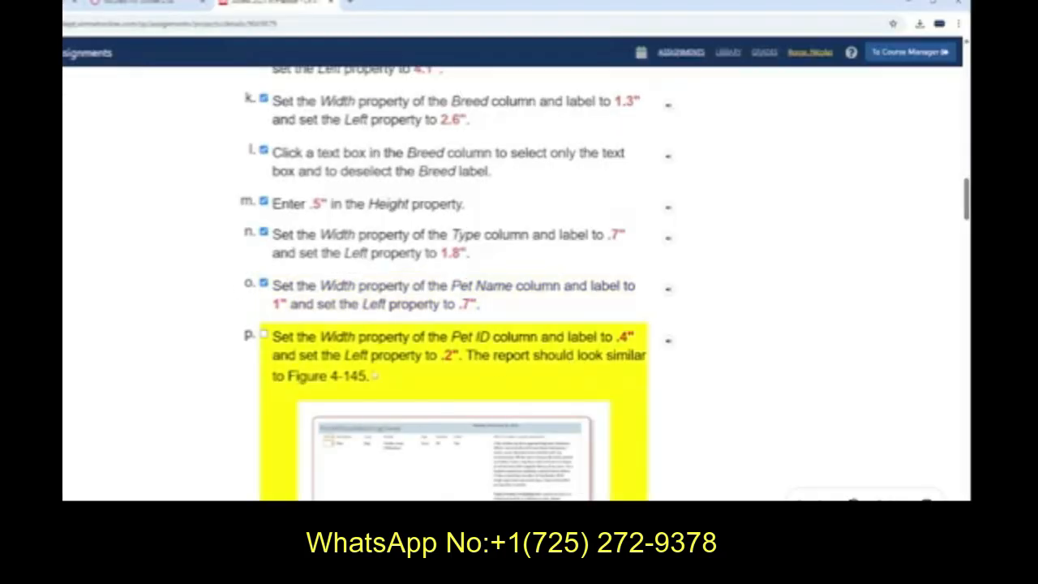
key(alt+Tab)
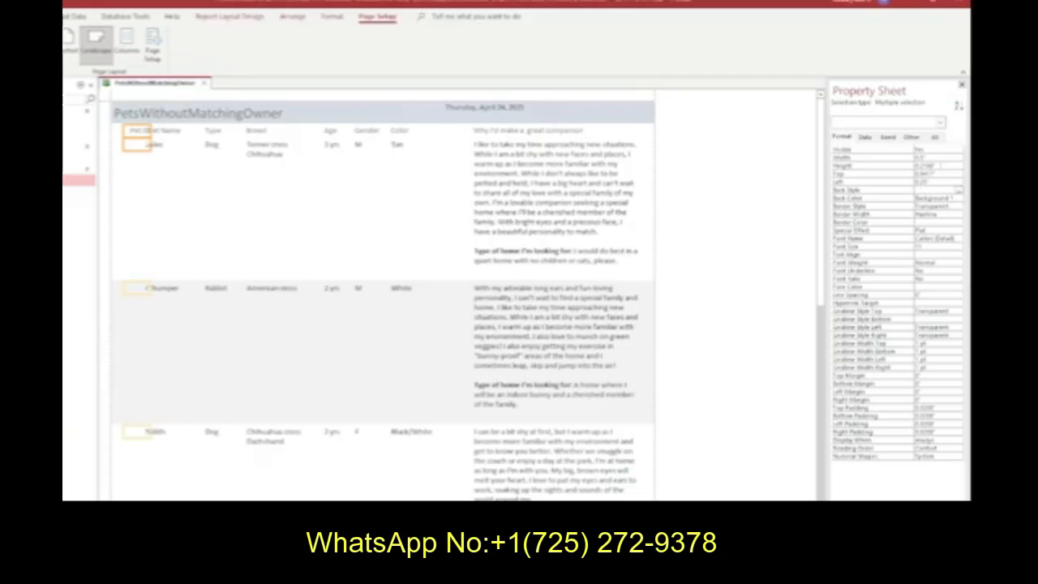
Set the selected Pet ID text box and label to Width 0.4" and Left 0.2" in Access, and view Figure 4-145 in the Chrome instructions.
double_click(943, 166)
double_click(944, 157)
text(.4)
key(Return)
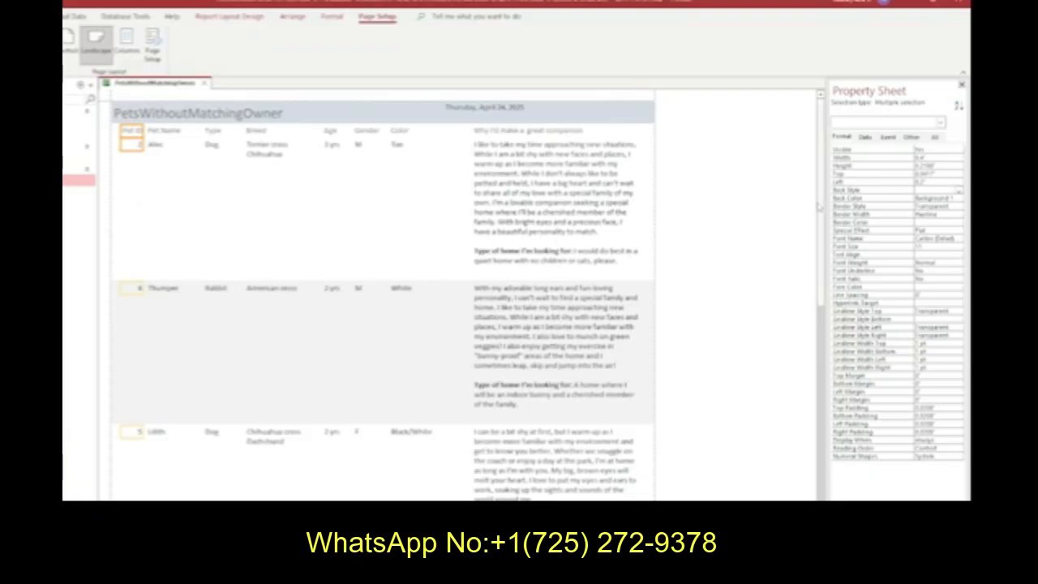
key(alt+Tab)
scroll(559, 242, down, 2)
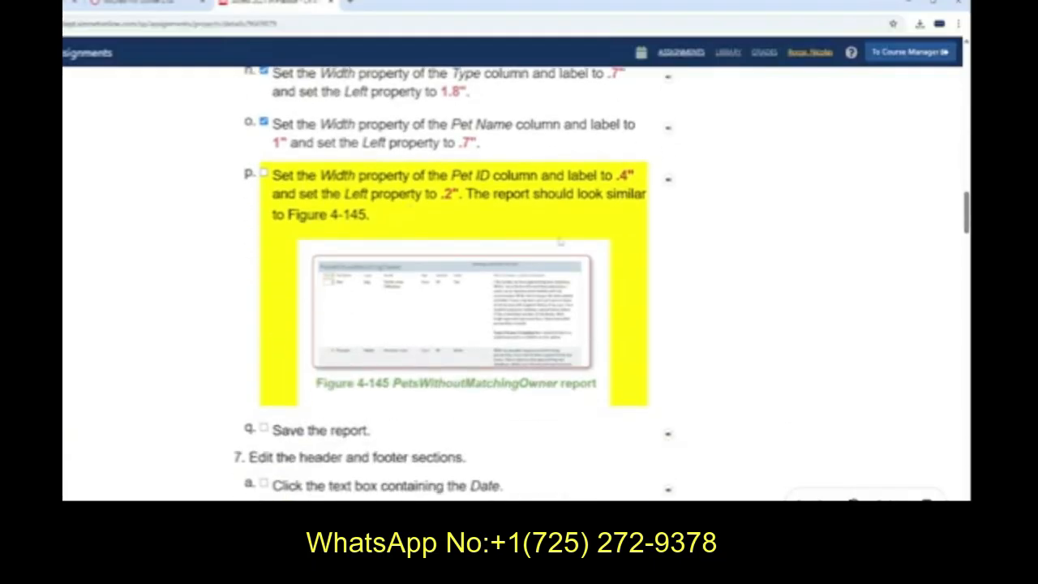
Mark steps 6p and 6q as completed in the Chrome instructions.
click(290, 343)
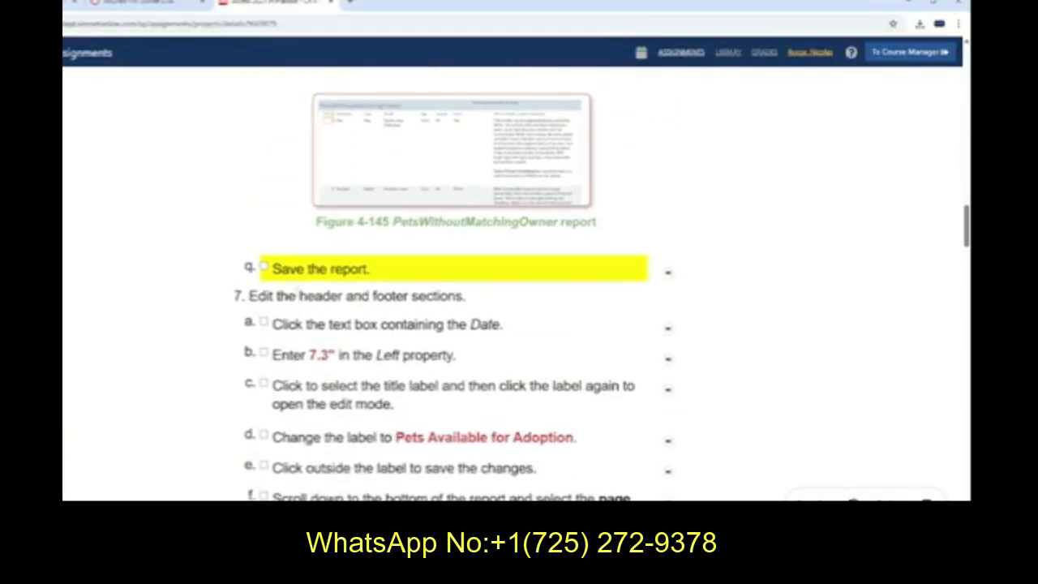
click(280, 271)
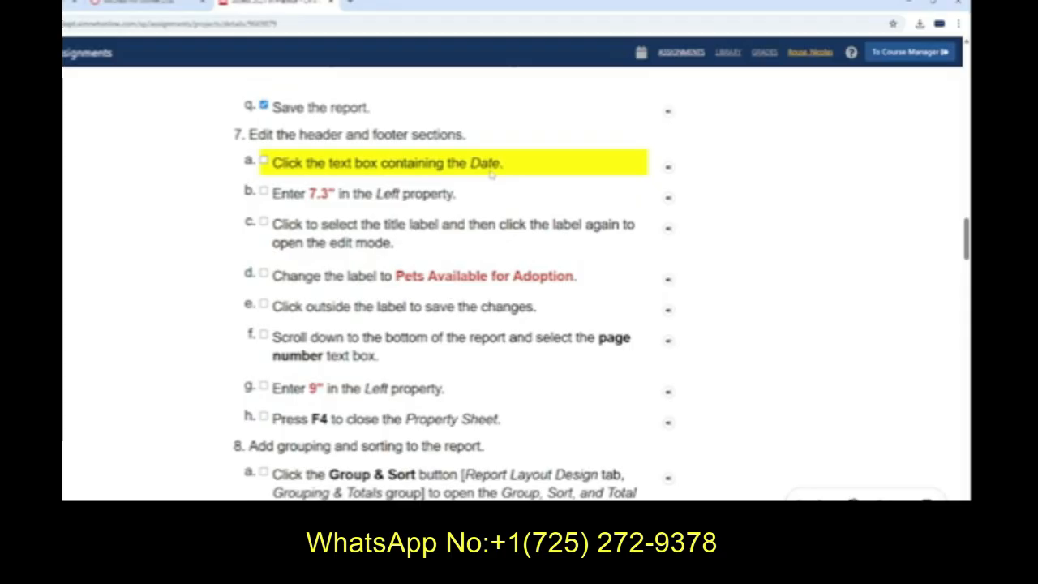
In Access, select the date text box in the report header and set its Left property to 7.3", checking the value in the Chrome instructions.
key(alt+Tab)
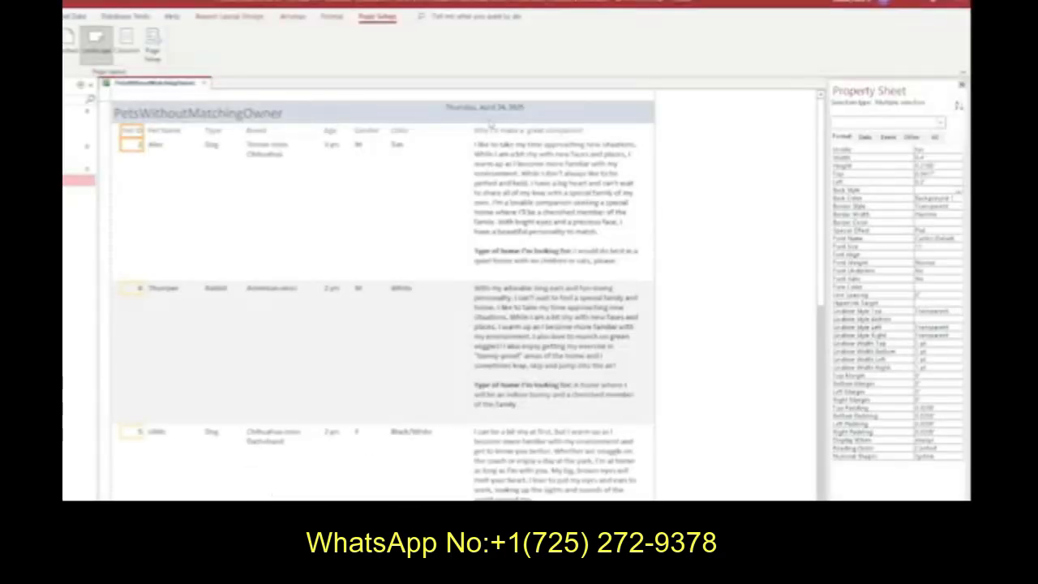
click(484, 112)
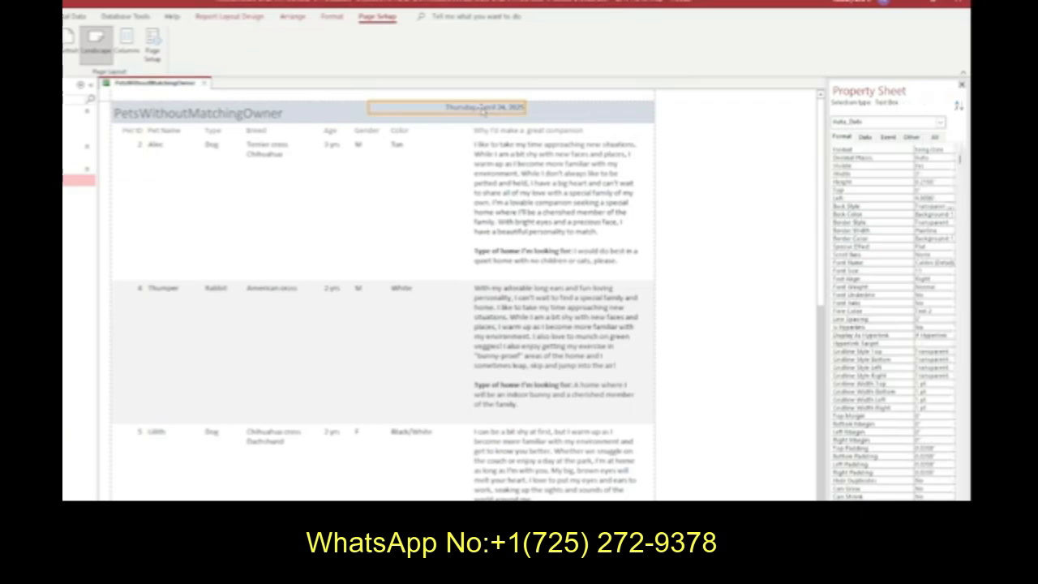
key(alt+Tab)
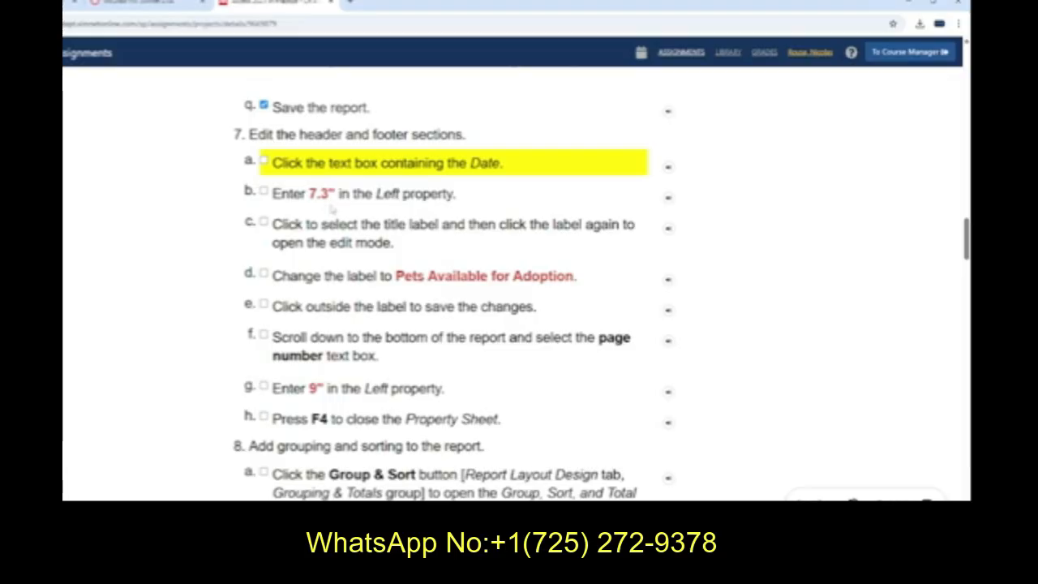
key(alt+Tab)
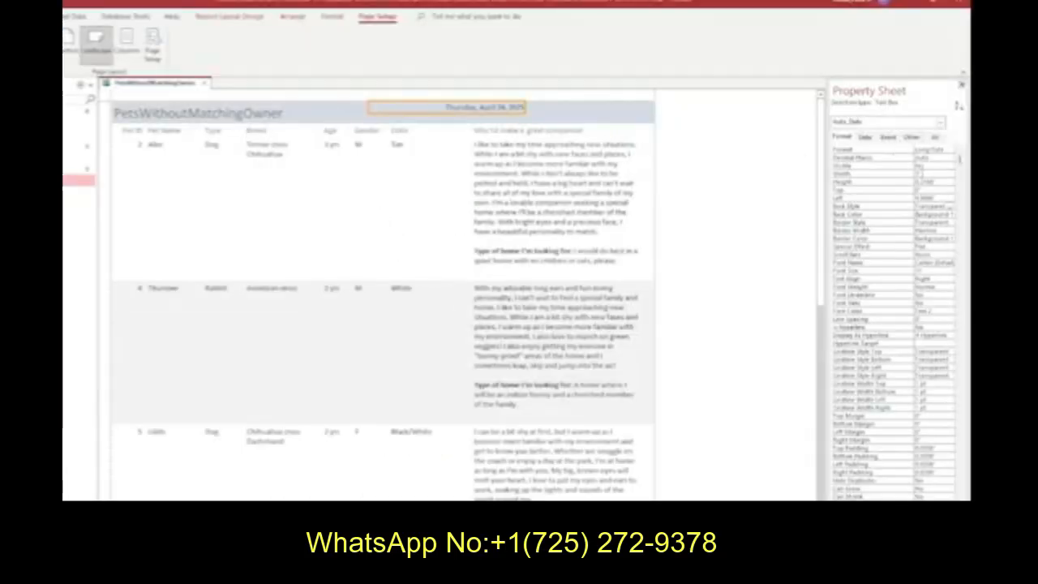
drag(936, 197, 892, 198)
text(7)
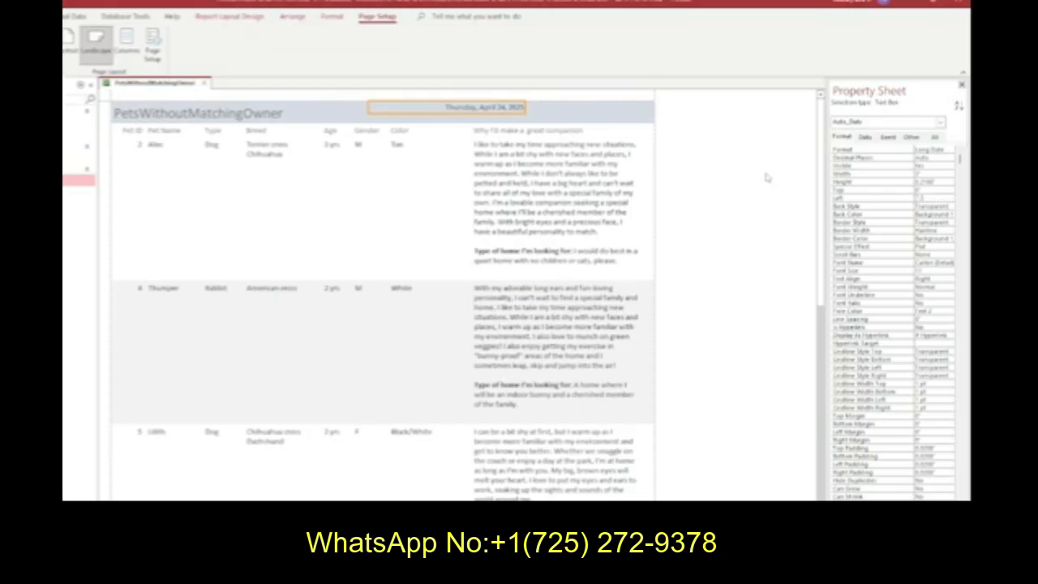
key(Return)
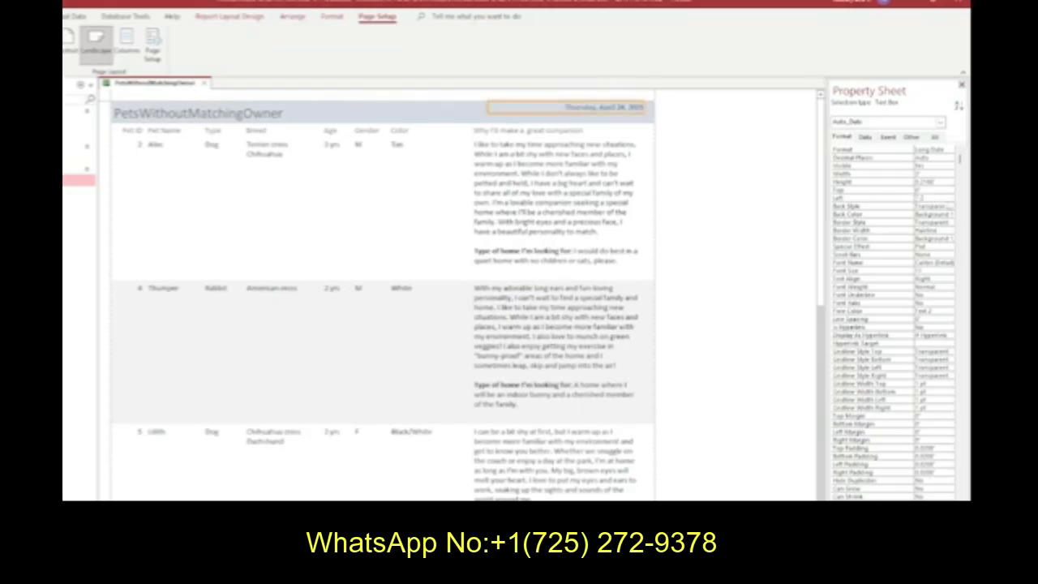